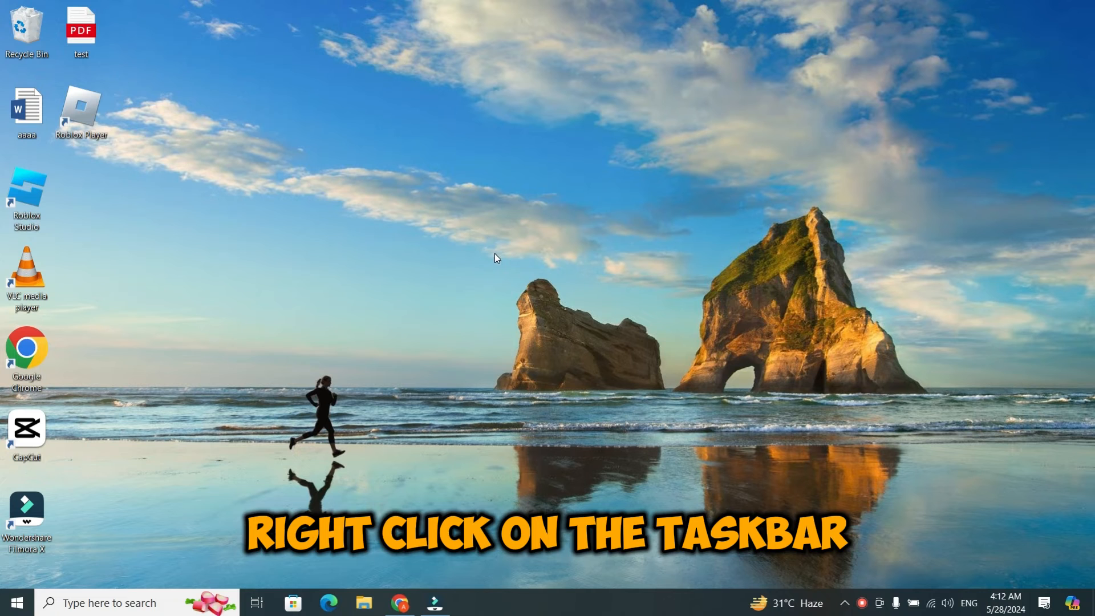
Step: Open the taskbar settings from the desktop and look through the available taskbar options
{"action": "right_click", "coordinate": [556, 597]}
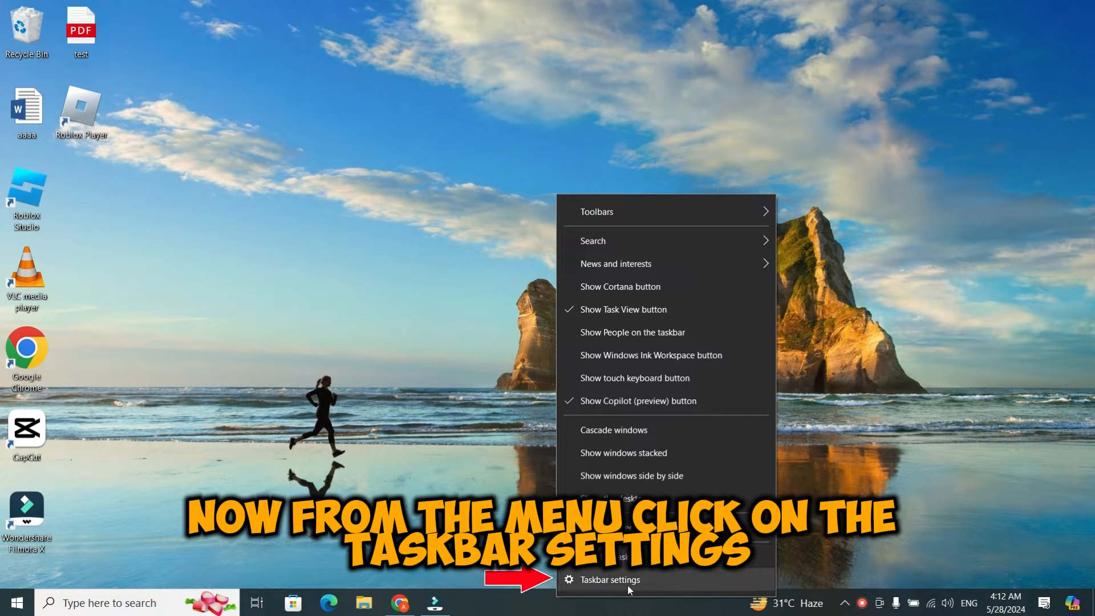
{"action": "left_click", "coordinate": [594, 580]}
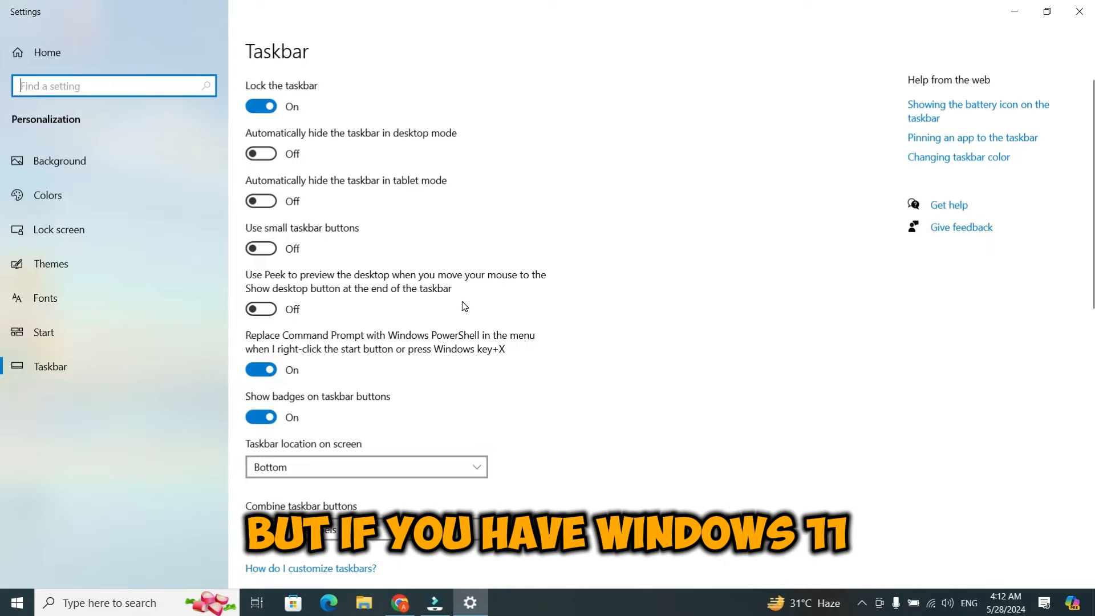
{"action": "scroll", "coordinate": [459, 305], "scroll_direction": "down", "scroll_amount": 10}
{"action": "scroll", "coordinate": [456, 304], "scroll_direction": "up", "scroll_amount": 10}
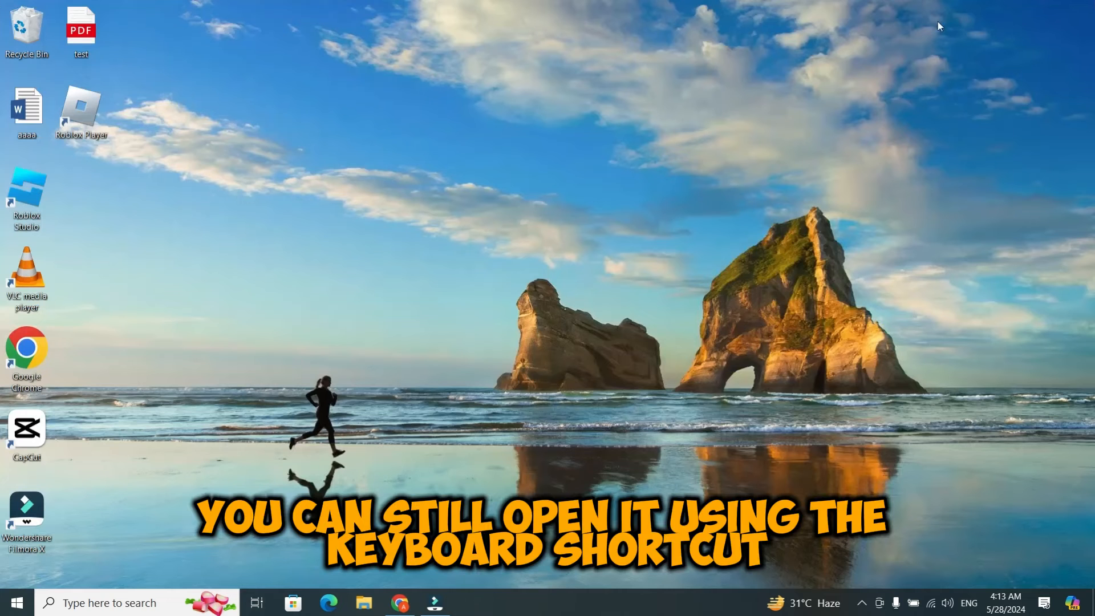
Step: Bring up the Copilot (preview) pane on the desktop and close it again
{"action": "key", "text": "super+c"}
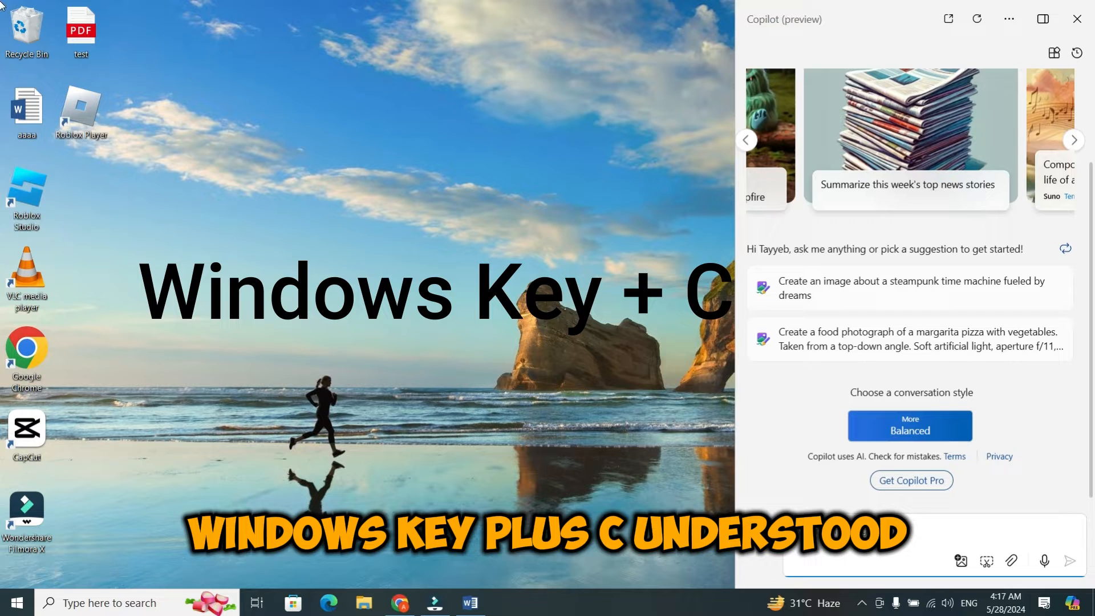
{"action": "left_click", "coordinate": [1078, 19]}
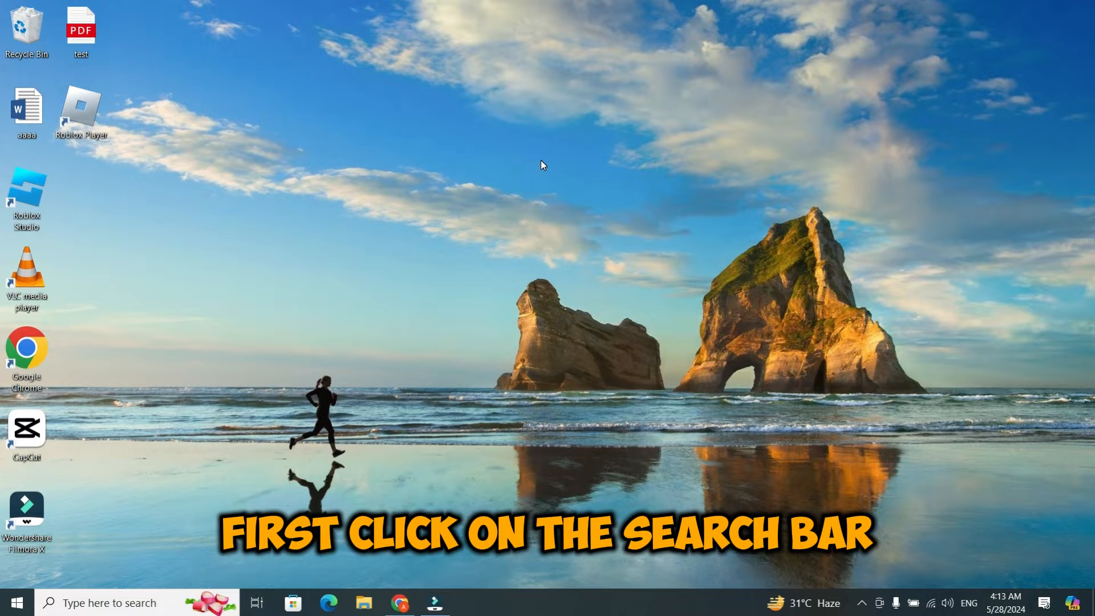
Step: Search Windows for gpedit.msc and open the Local Group Policy Editor
{"action": "left_click", "coordinate": [87, 604]}
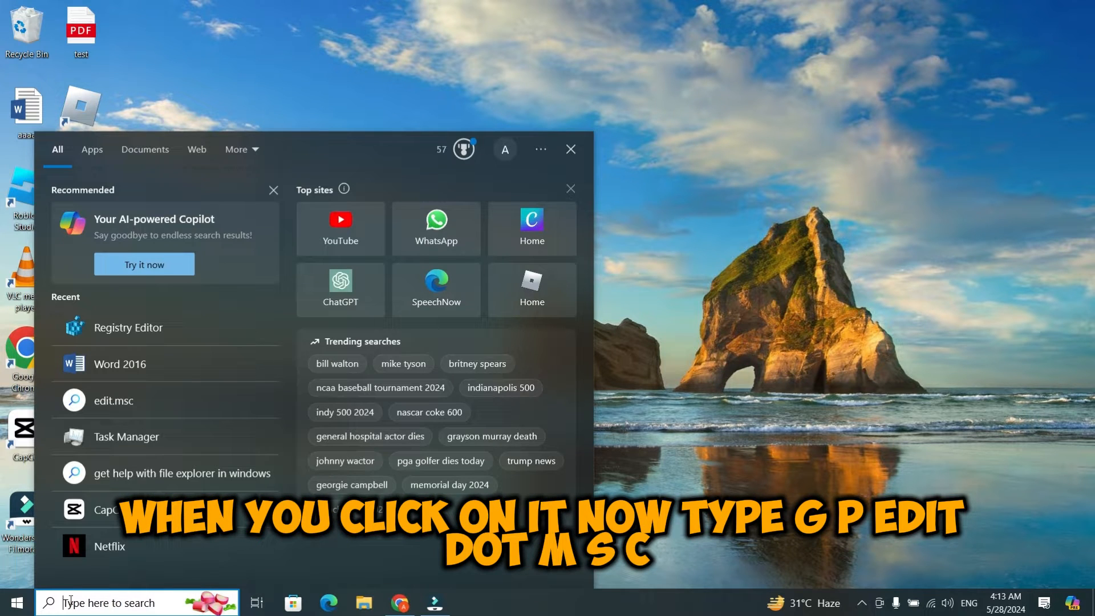
{"action": "type", "text": "r"}
{"action": "key", "text": "BackSpace"}
{"action": "type", "text": "gp"}
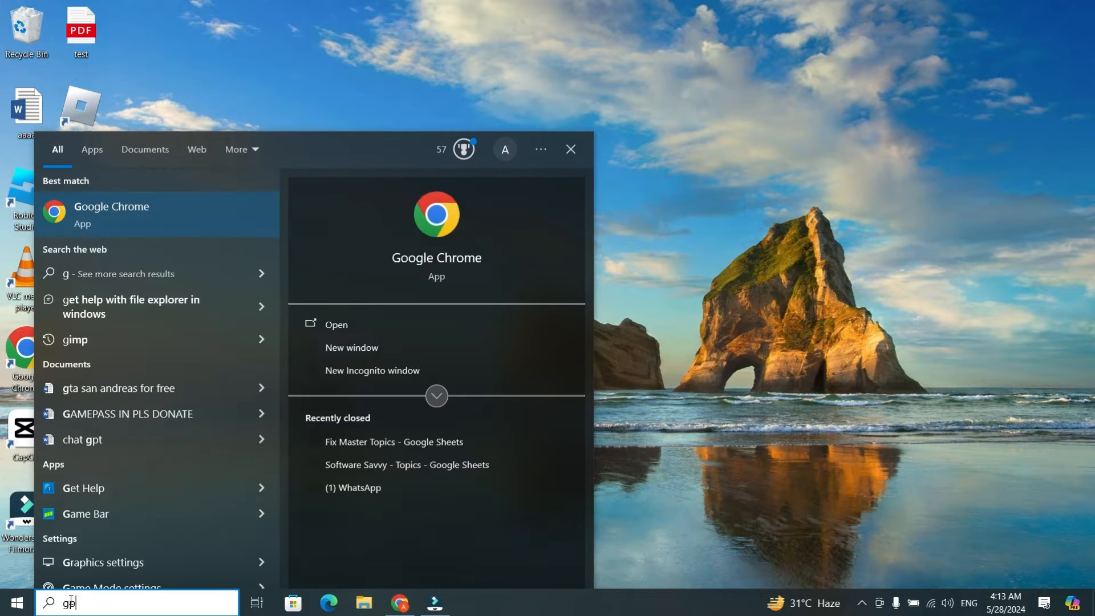
{"action": "type", "text": "edit.msc"}
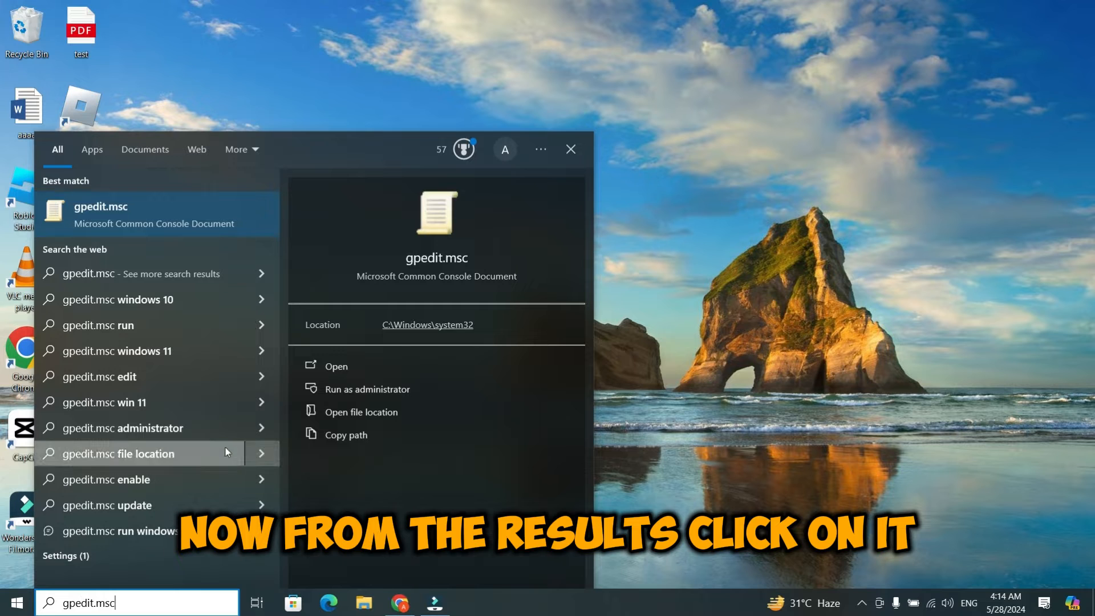
{"action": "left_click", "coordinate": [96, 204]}
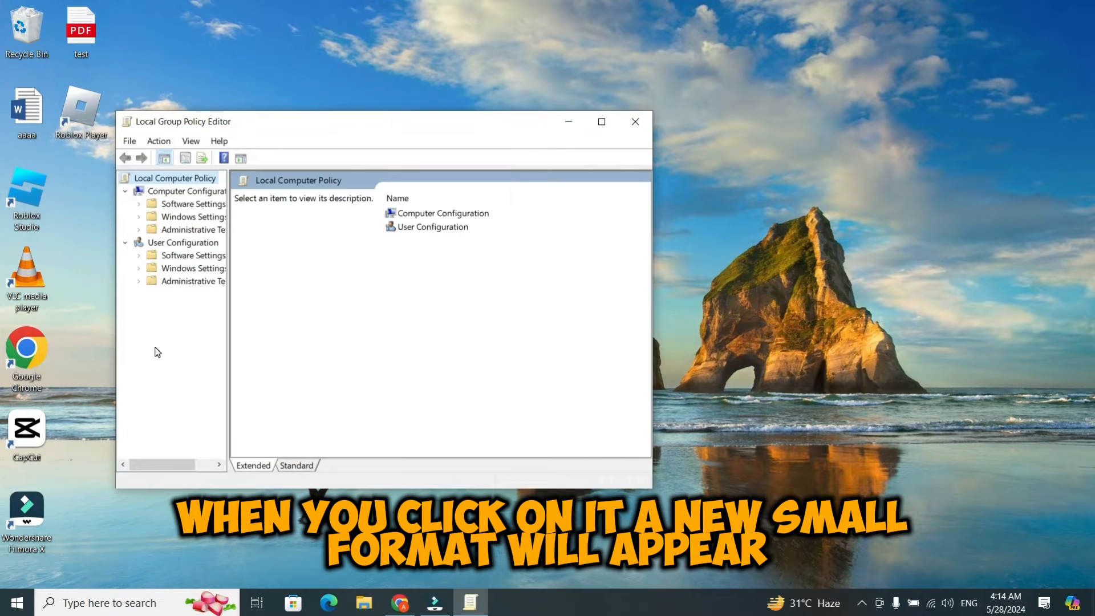
Step: Expand User Configuration, Administrative Templates and Windows Components in the policy tree, widening the tree to read the folder names
{"action": "left_click", "coordinate": [126, 243]}
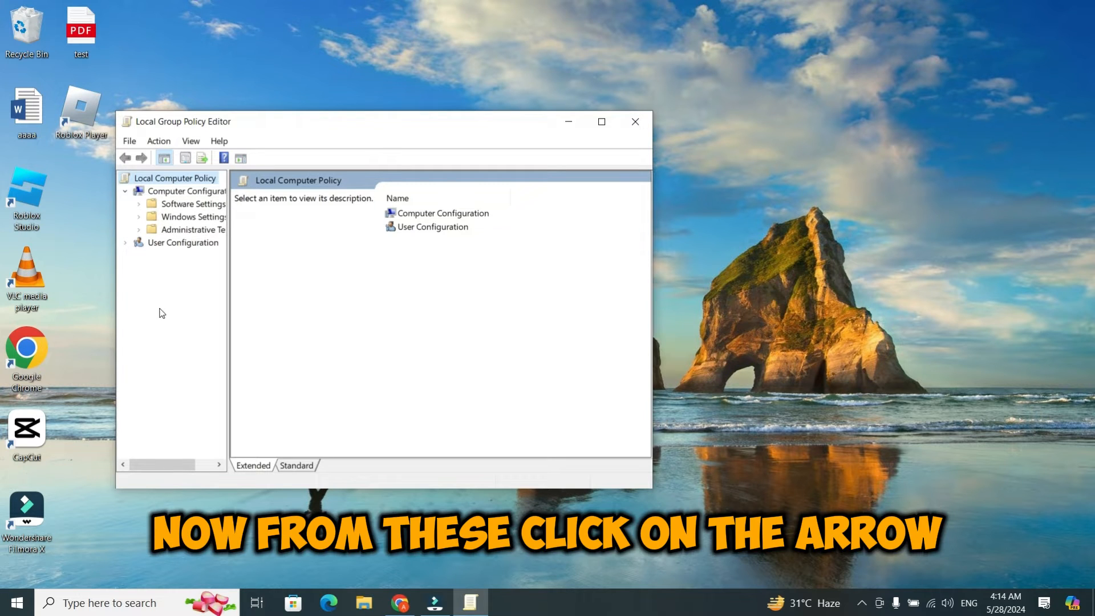
{"action": "left_click", "coordinate": [127, 243]}
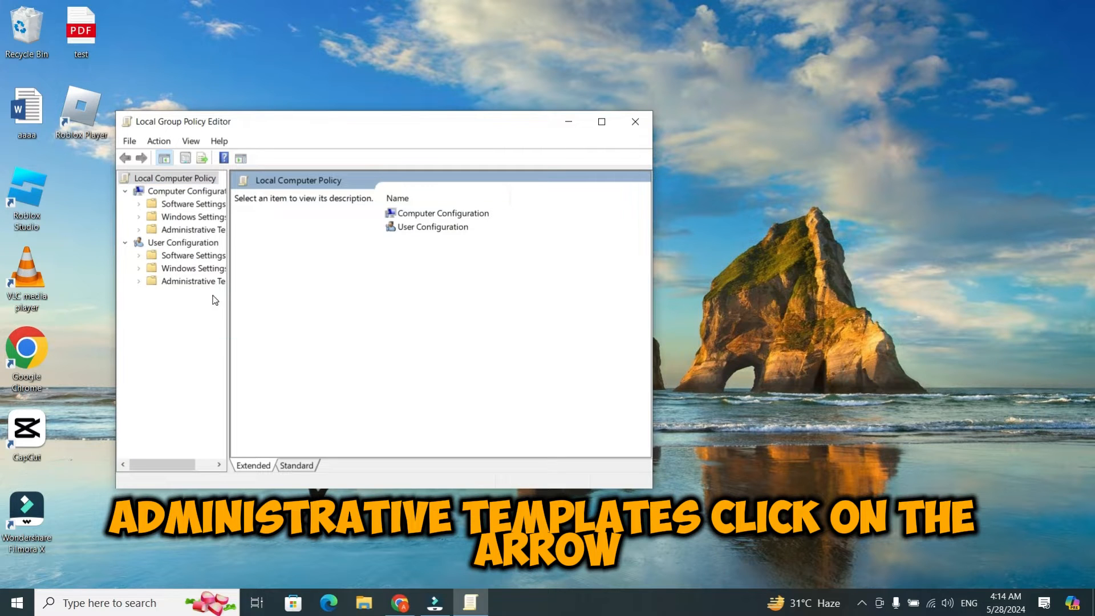
{"action": "left_click", "coordinate": [139, 282]}
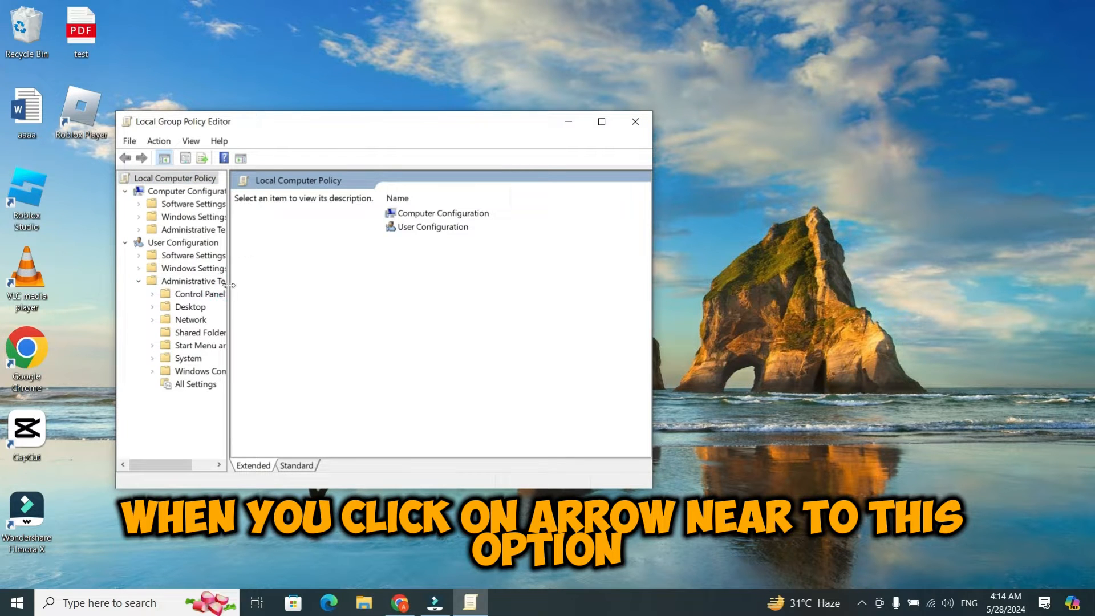
{"action": "left_click_drag", "start_coordinate": [228, 284], "coordinate": [262, 278]}
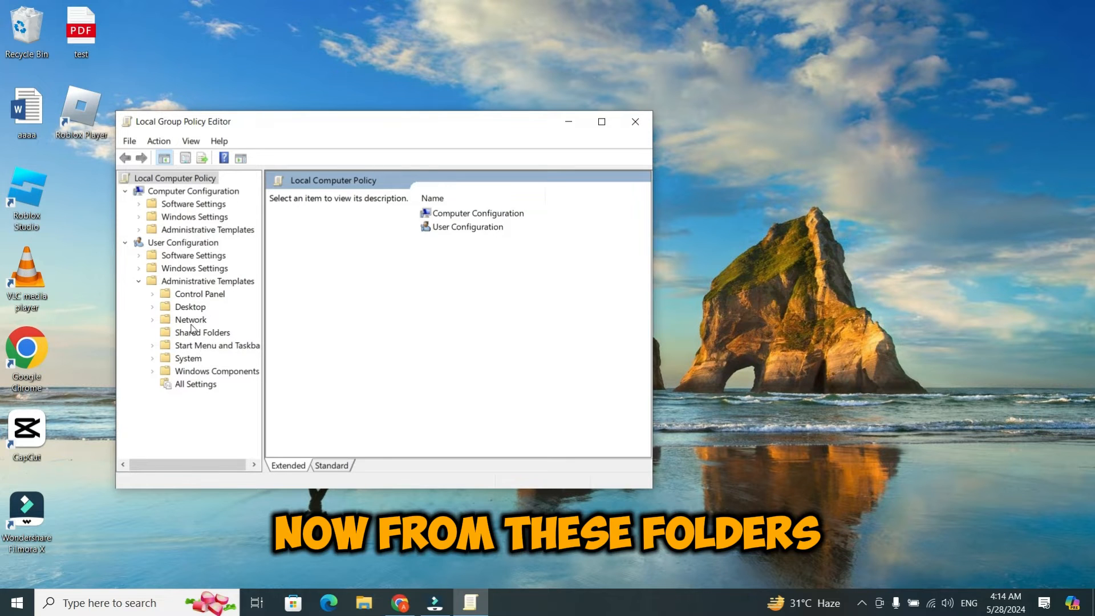
{"action": "left_click", "coordinate": [190, 372]}
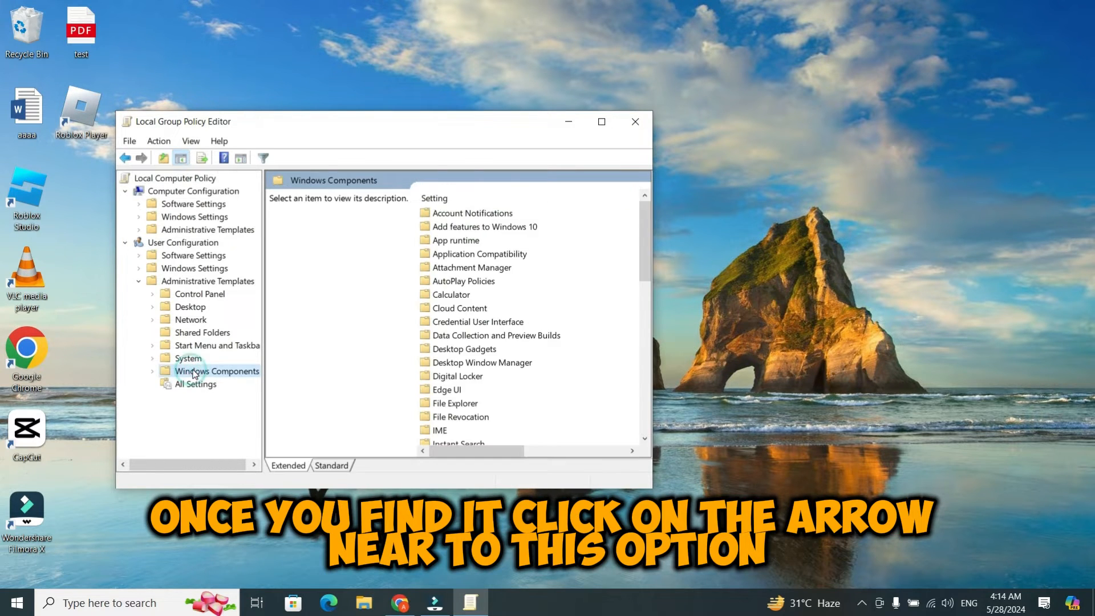
{"action": "left_click", "coordinate": [153, 371]}
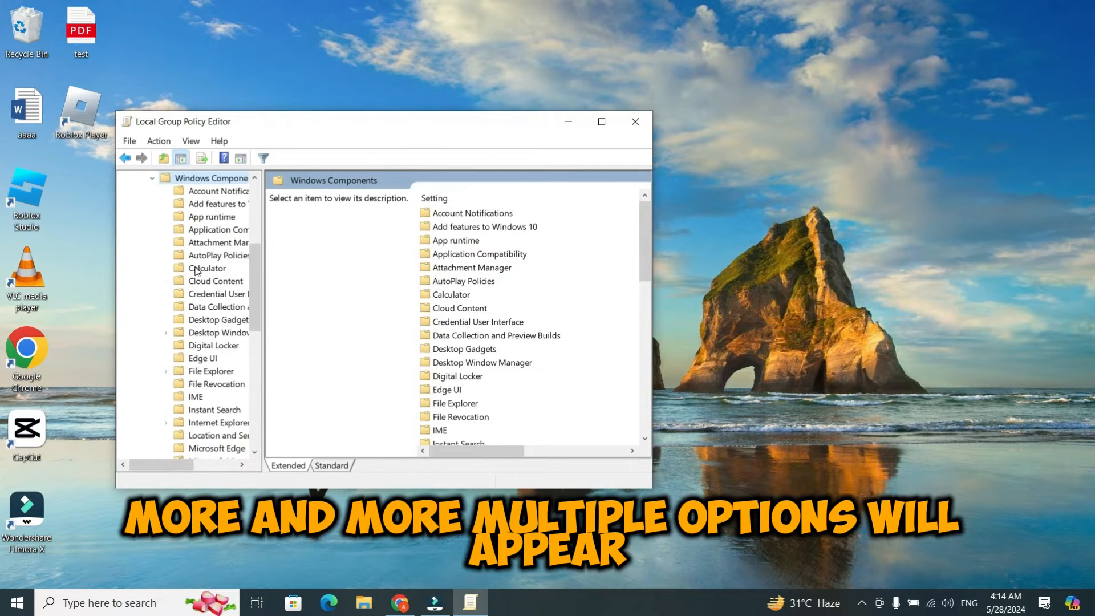
Step: Find the Windows Copilot folder under Windows Components and open it to list its policy settings
{"action": "scroll", "coordinate": [196, 272], "scroll_direction": "down", "scroll_amount": 2}
{"action": "scroll", "coordinate": [197, 272], "scroll_direction": "up", "scroll_amount": 2}
{"action": "scroll", "coordinate": [197, 271], "scroll_direction": "up", "scroll_amount": 2}
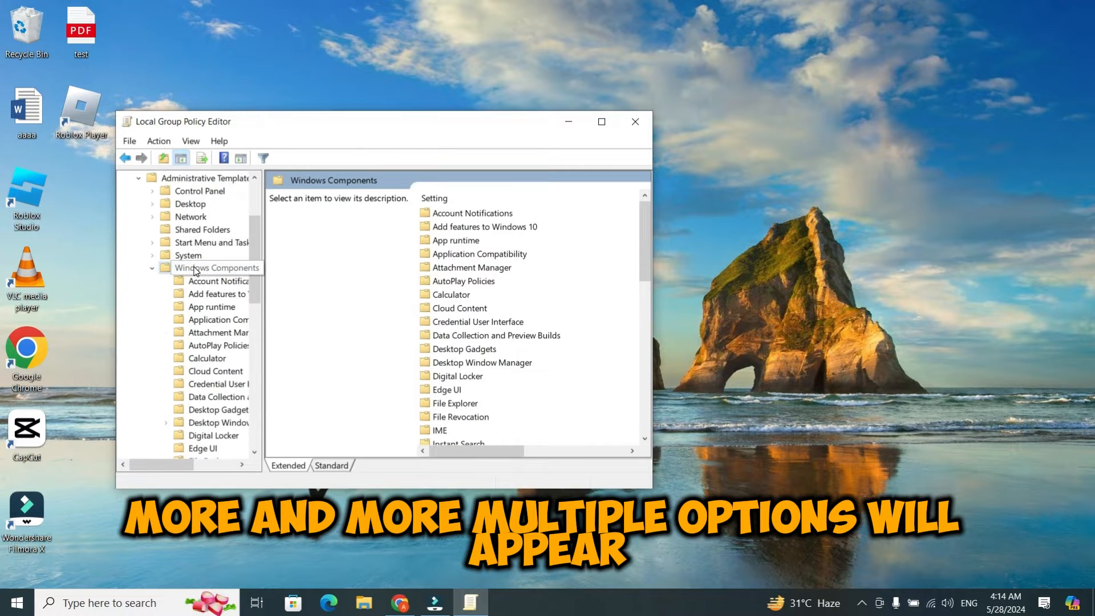
{"action": "scroll", "coordinate": [196, 271], "scroll_direction": "down", "scroll_amount": 2}
{"action": "scroll", "coordinate": [197, 272], "scroll_direction": "down", "scroll_amount": 2}
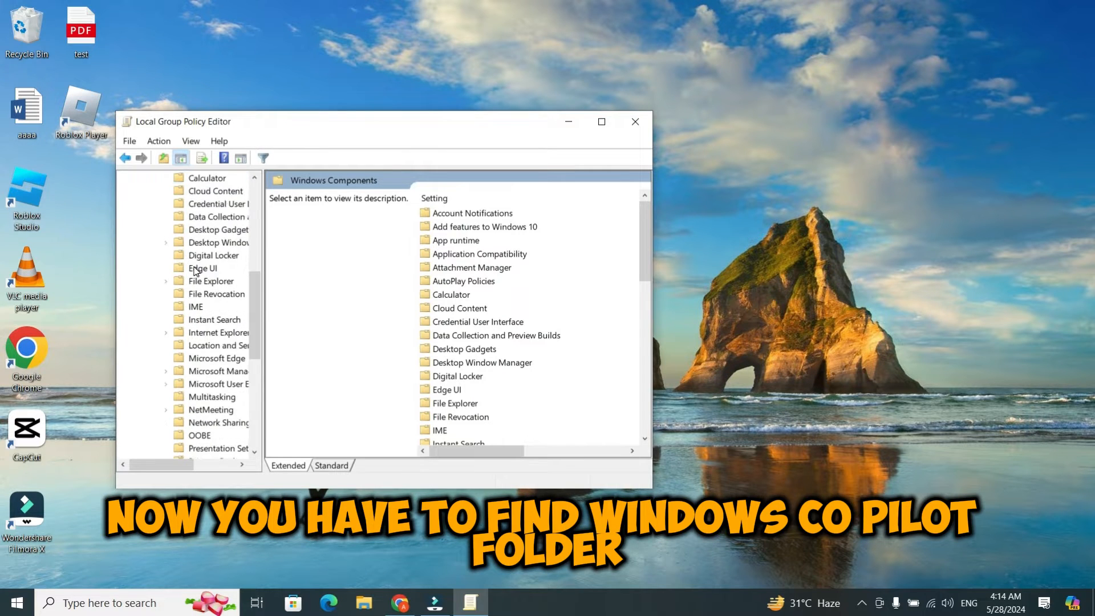
{"action": "scroll", "coordinate": [196, 270], "scroll_direction": "down", "scroll_amount": 7}
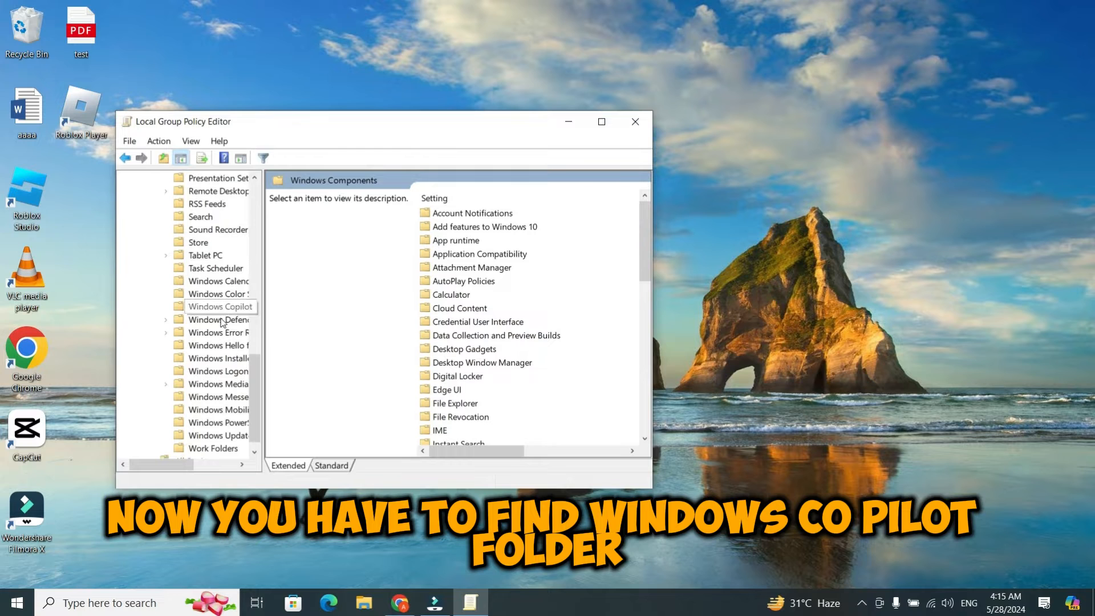
{"action": "left_click_drag", "start_coordinate": [263, 303], "coordinate": [298, 303]}
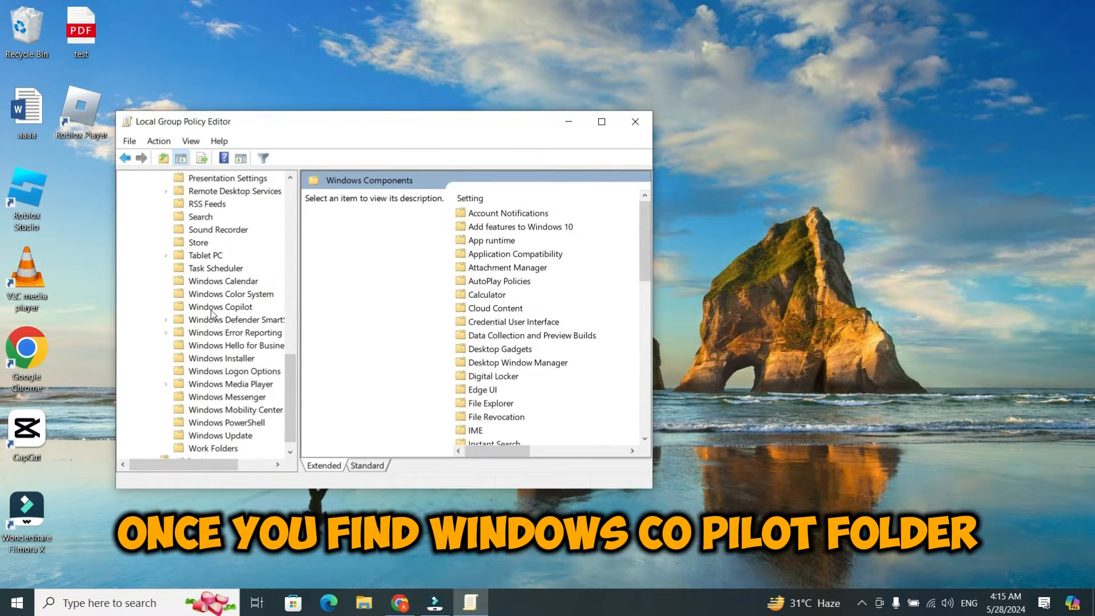
{"action": "scroll", "coordinate": [207, 311], "scroll_direction": "down", "scroll_amount": 1}
{"action": "scroll", "coordinate": [208, 311], "scroll_direction": "up", "scroll_amount": 2}
{"action": "scroll", "coordinate": [214, 311], "scroll_direction": "down", "scroll_amount": 2}
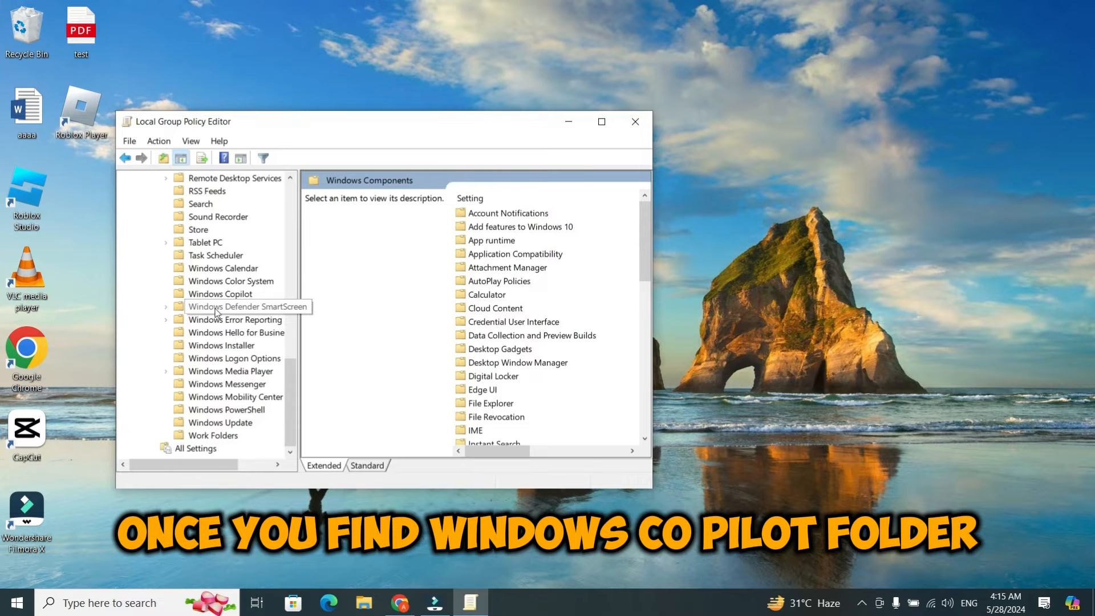
{"action": "left_click", "coordinate": [220, 295]}
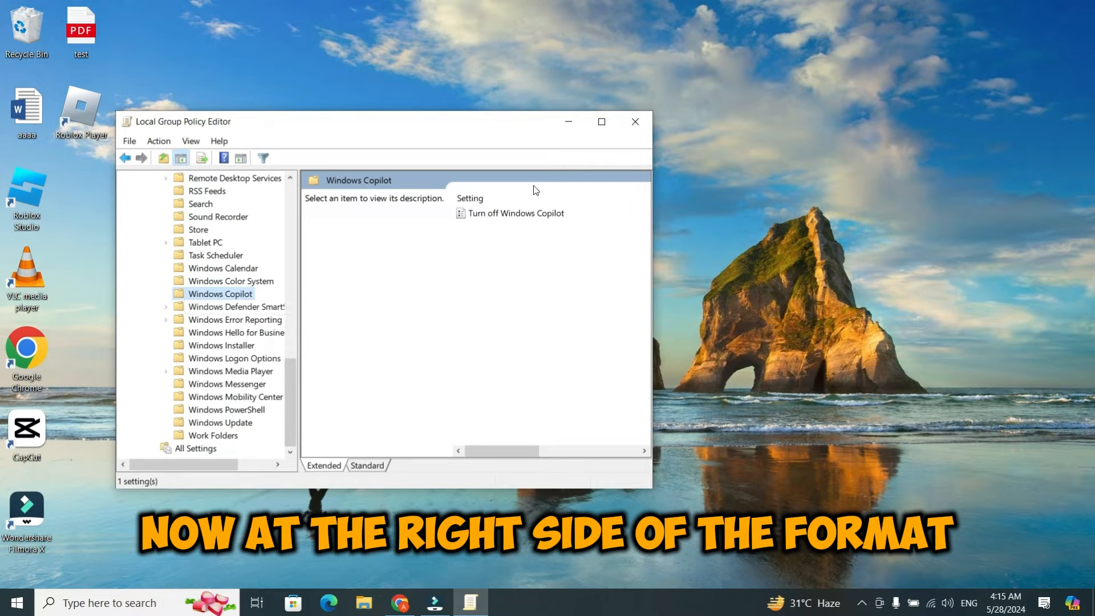
Step: Set the Turn off Windows Copilot policy to Enabled, apply it, and close the Local Group Policy Editor
{"action": "left_click", "coordinate": [498, 214]}
{"action": "double_click", "coordinate": [499, 214]}
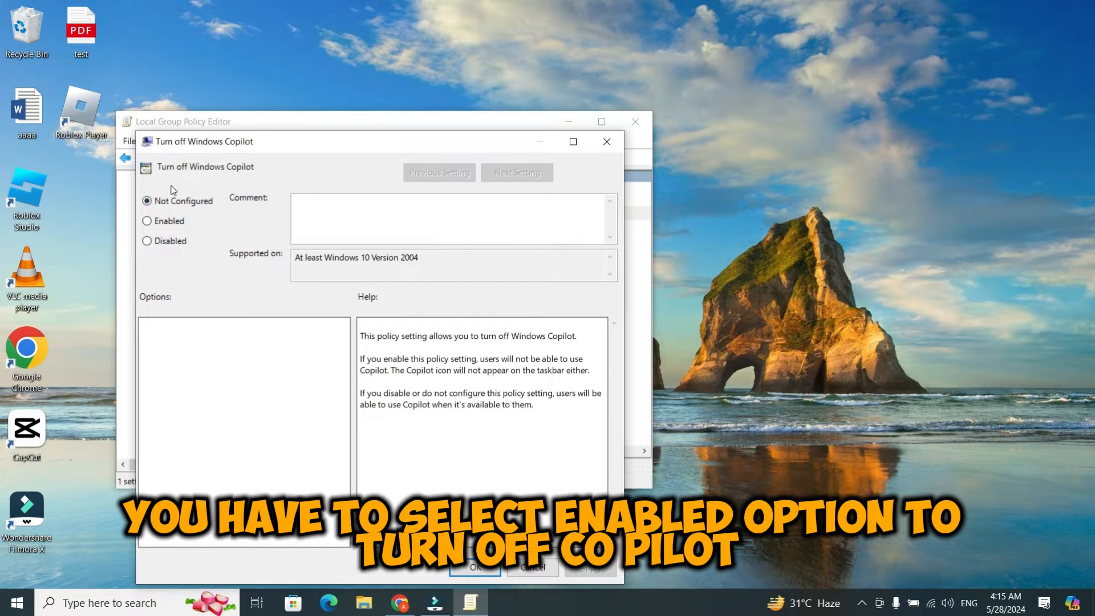
{"action": "left_click", "coordinate": [148, 221]}
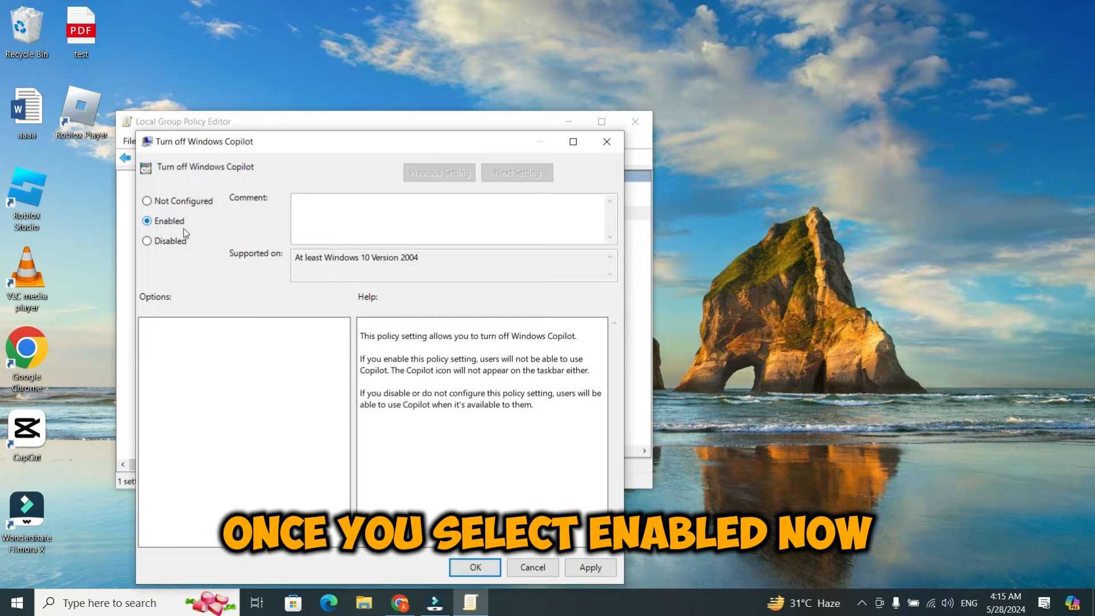
{"action": "left_click", "coordinate": [591, 567]}
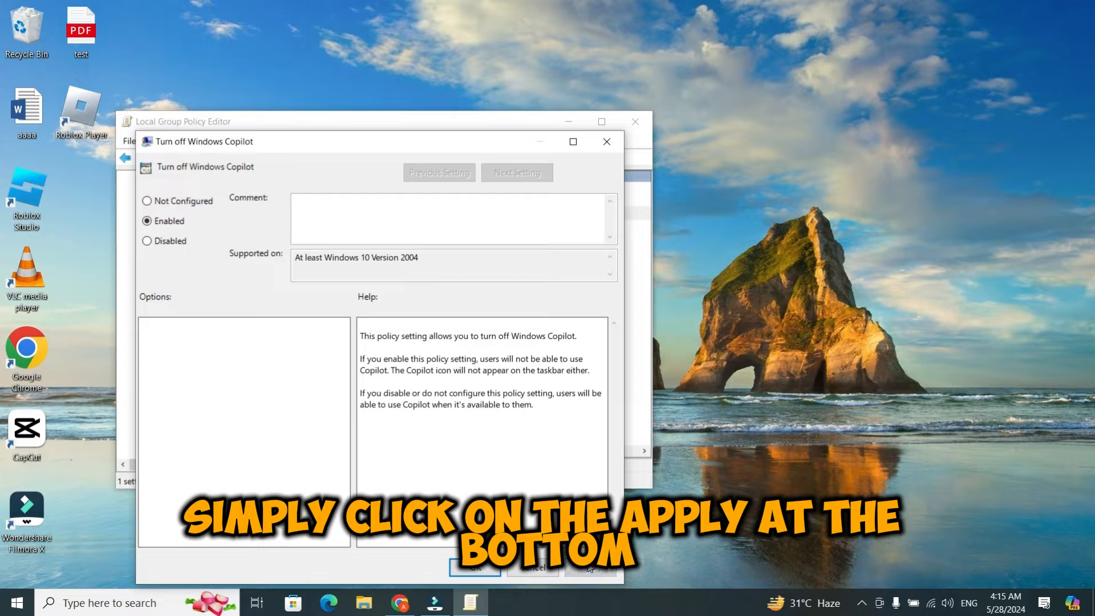
{"action": "left_click", "coordinate": [475, 568]}
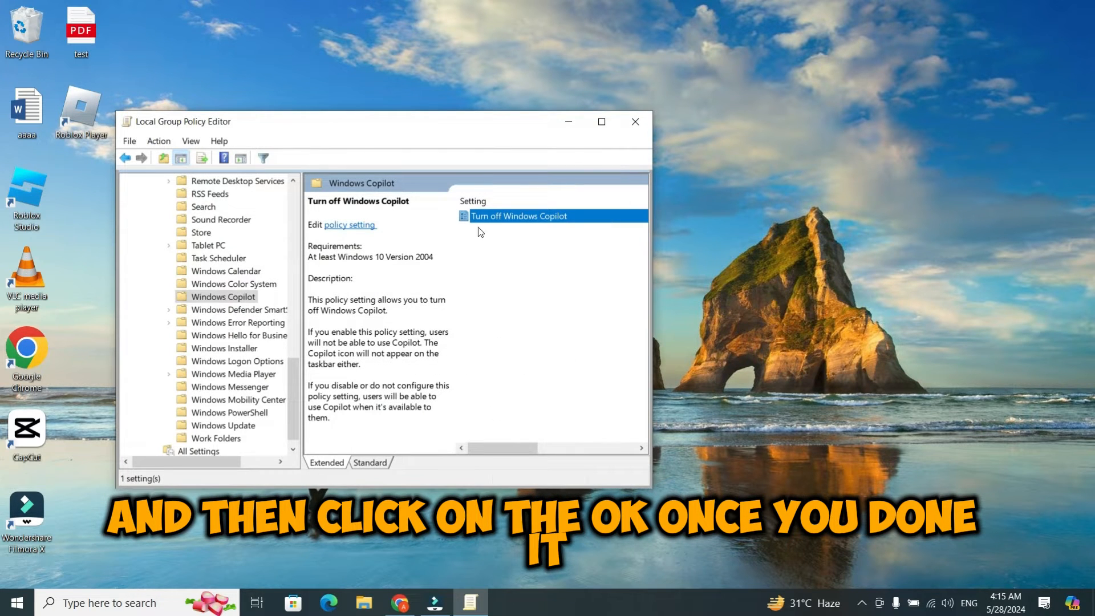
{"action": "left_click", "coordinate": [636, 122]}
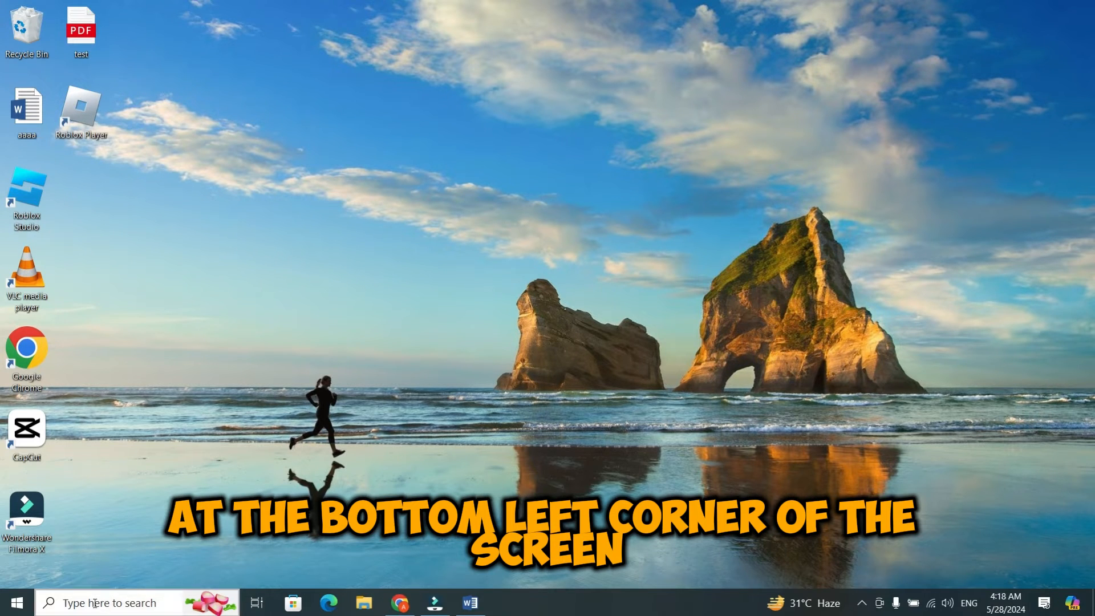
Step: Search Windows for regedit, open the Registry Editor, collapse HKEY_CURRENT_USER, and close the editor again
{"action": "left_click", "coordinate": [117, 609]}
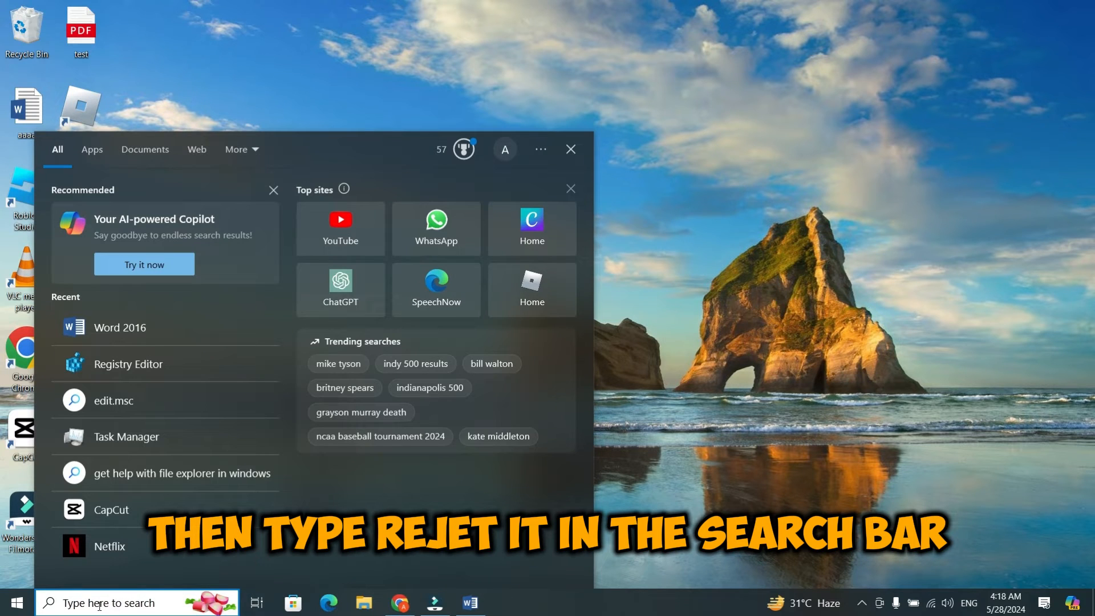
{"action": "type", "text": "regedit"}
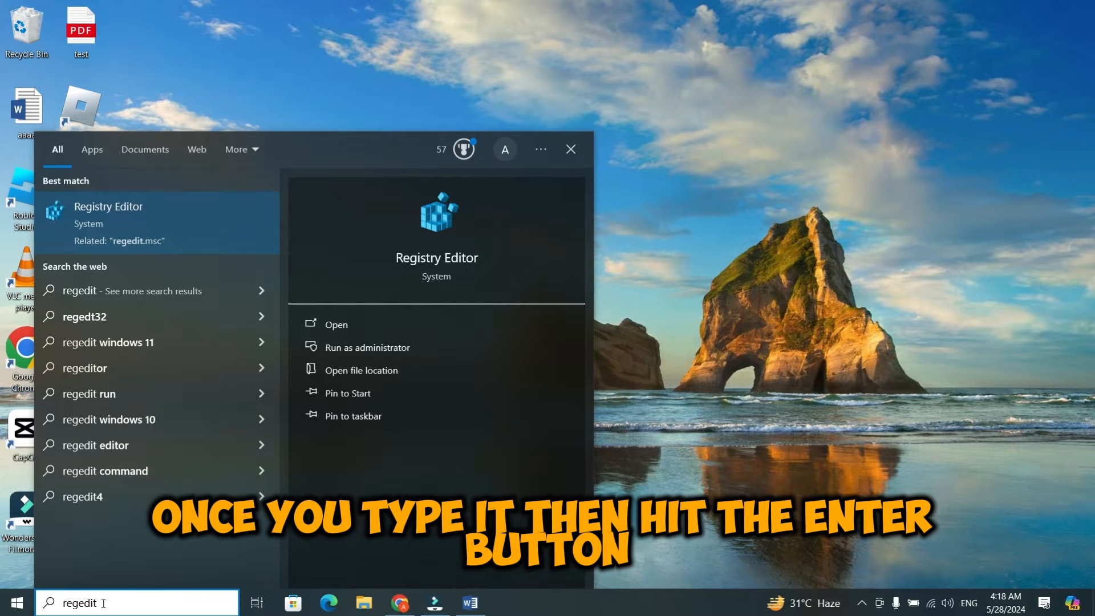
{"action": "left_click", "coordinate": [98, 217]}
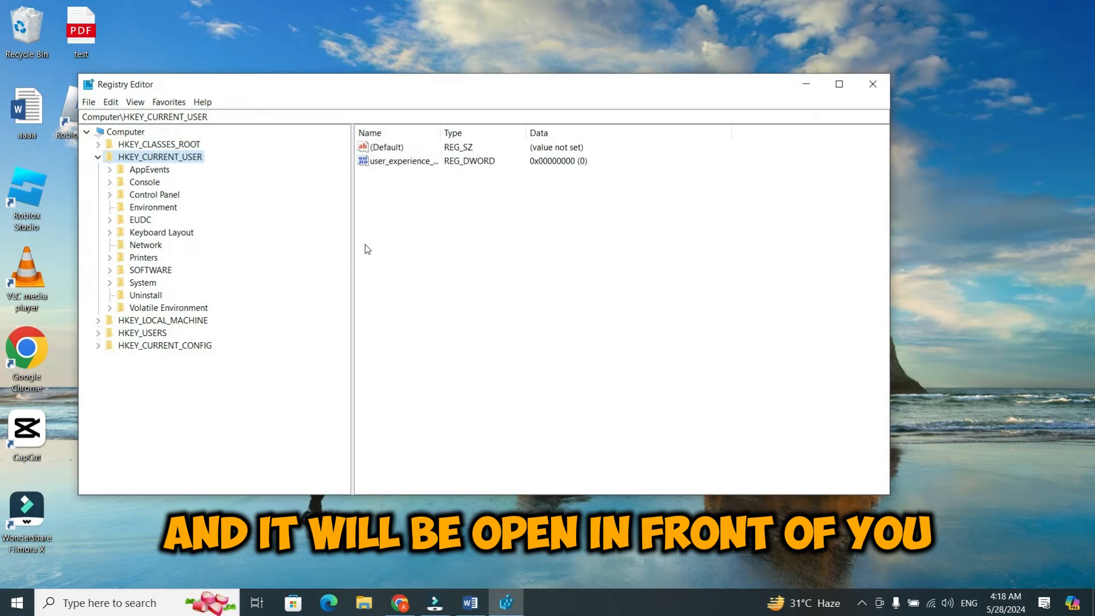
{"action": "left_click", "coordinate": [97, 157]}
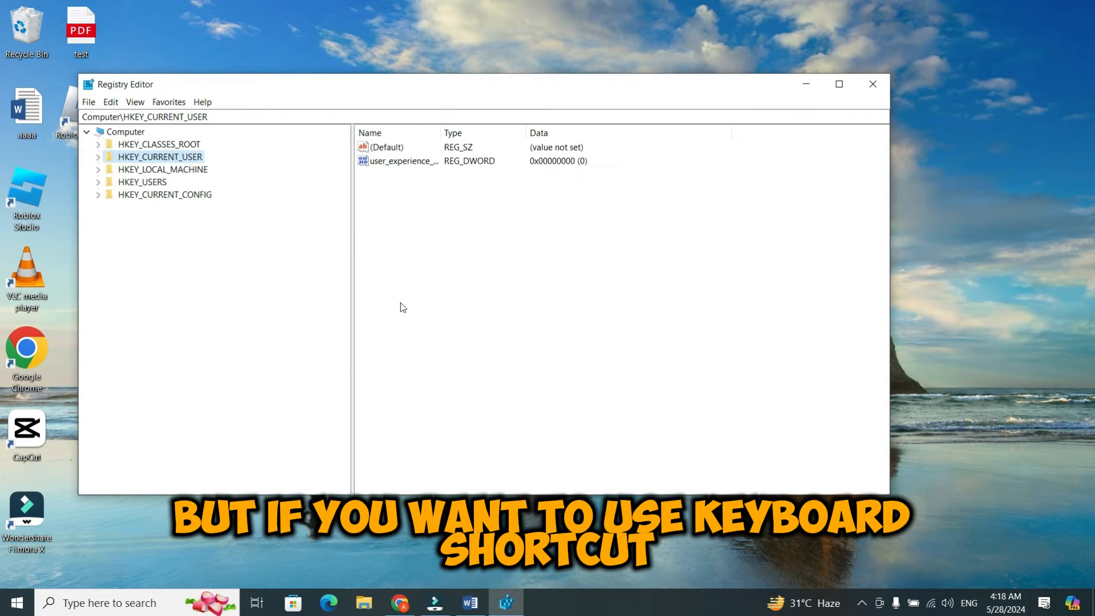
{"action": "left_click", "coordinate": [871, 84]}
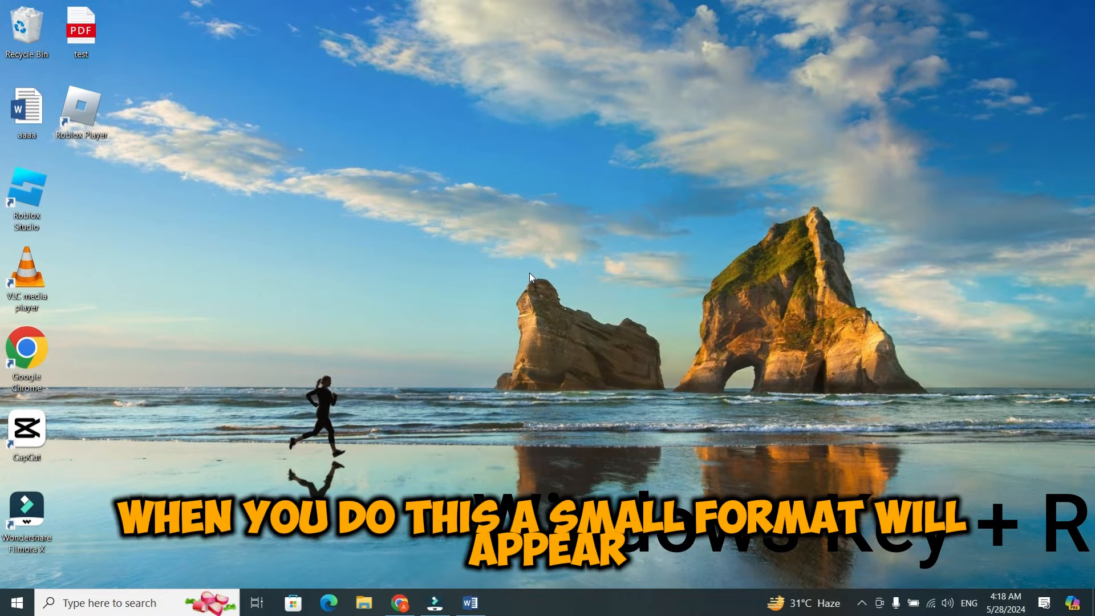
Step: Open the Registry Editor by running the regedit command from the Run dialog
{"action": "key", "text": "super+r"}
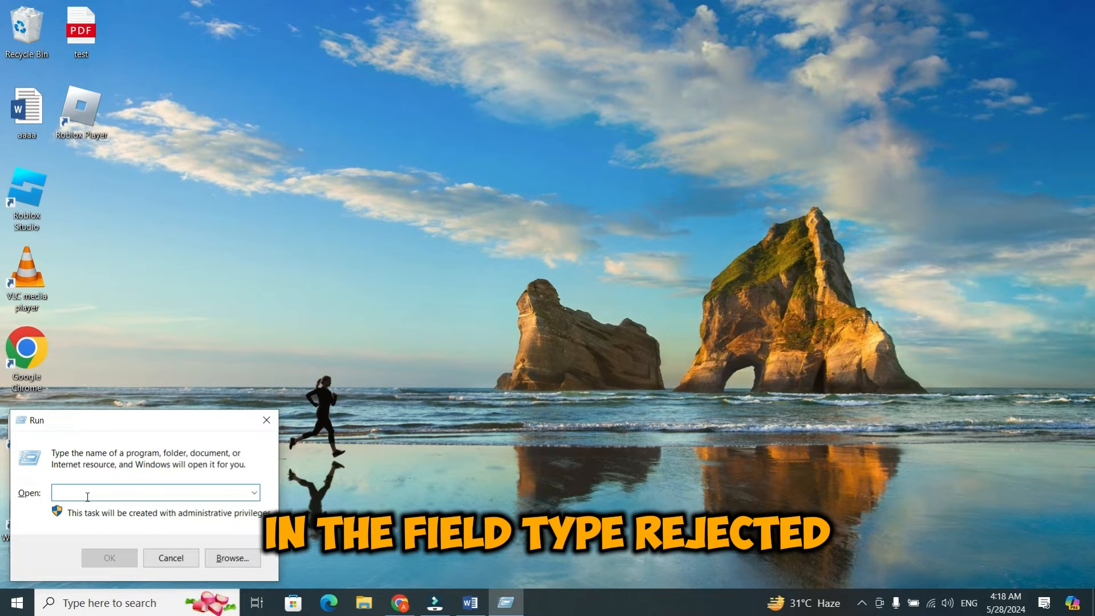
{"action": "type", "text": "rege"}
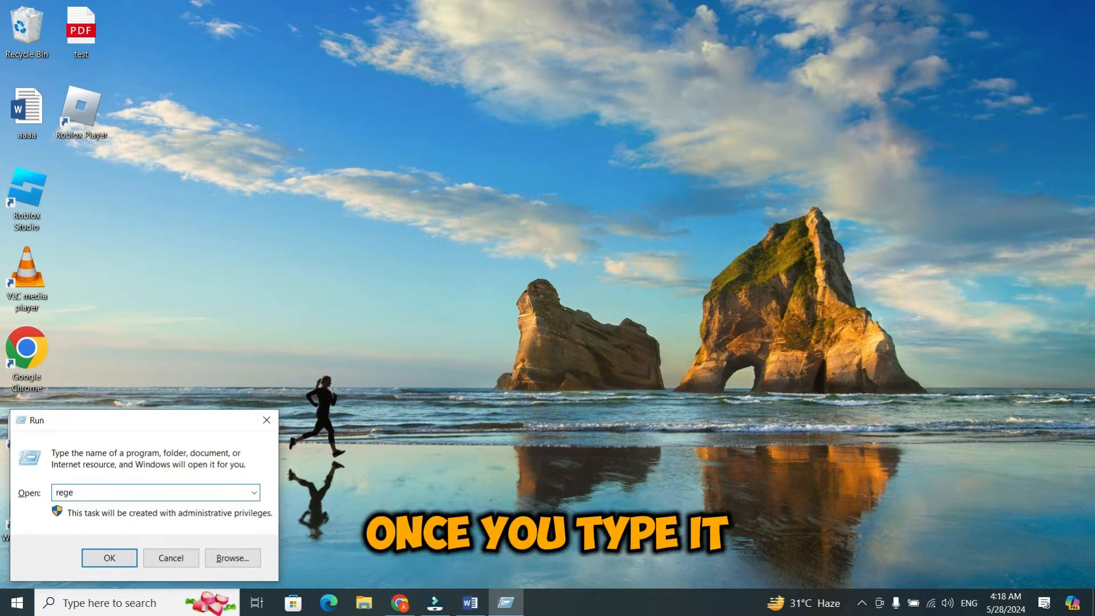
{"action": "type", "text": "diyt"}
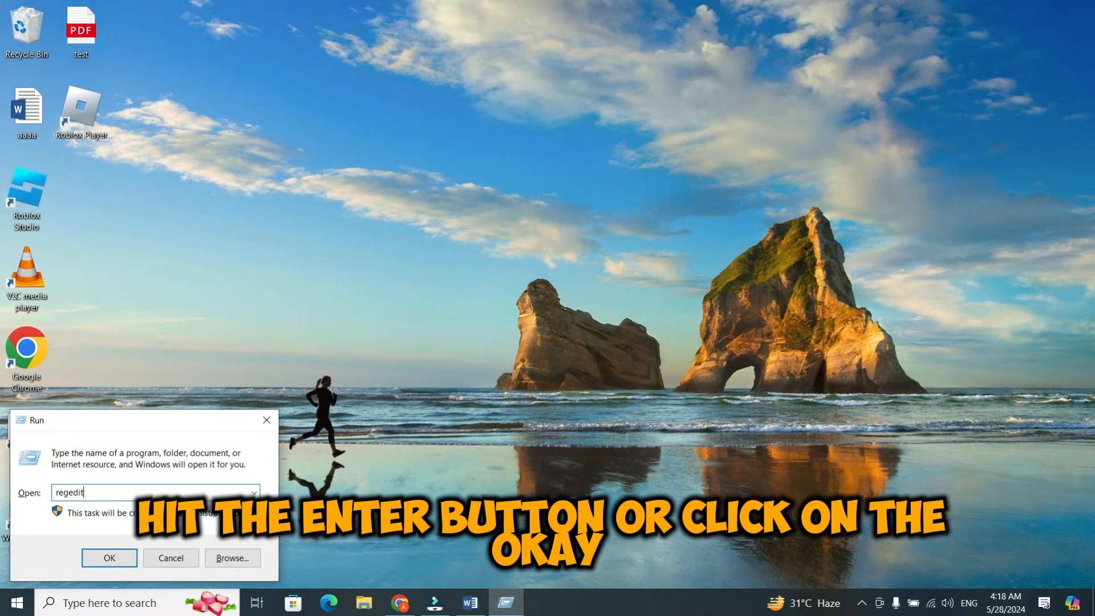
{"action": "left_click", "coordinate": [123, 553]}
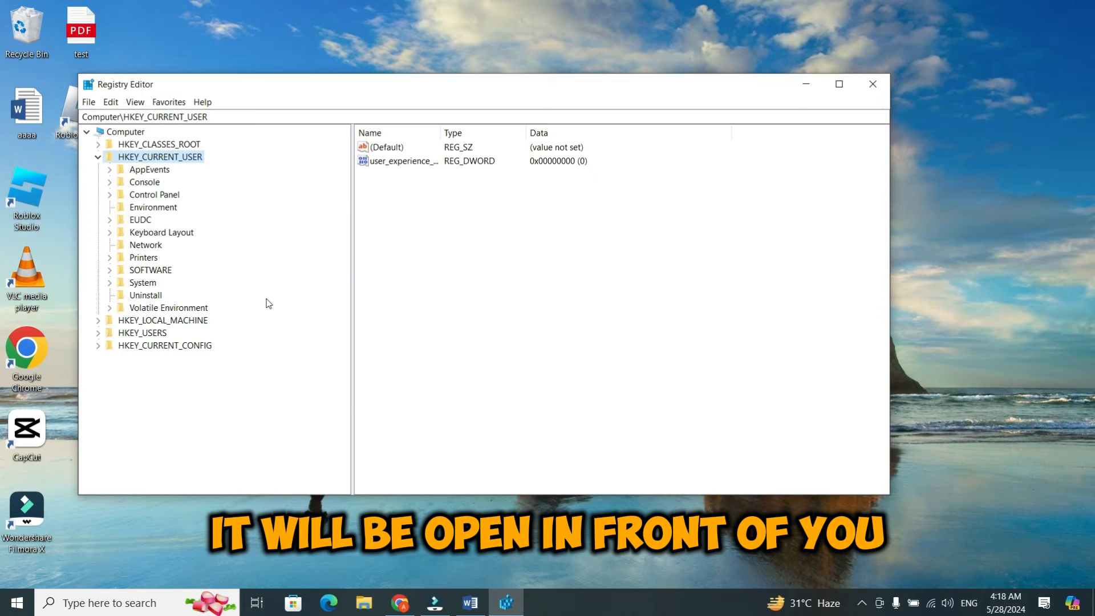
Step: Expand HKEY_CURRENT_USER and its SOFTWARE key in the registry tree
{"action": "left_click", "coordinate": [98, 157]}
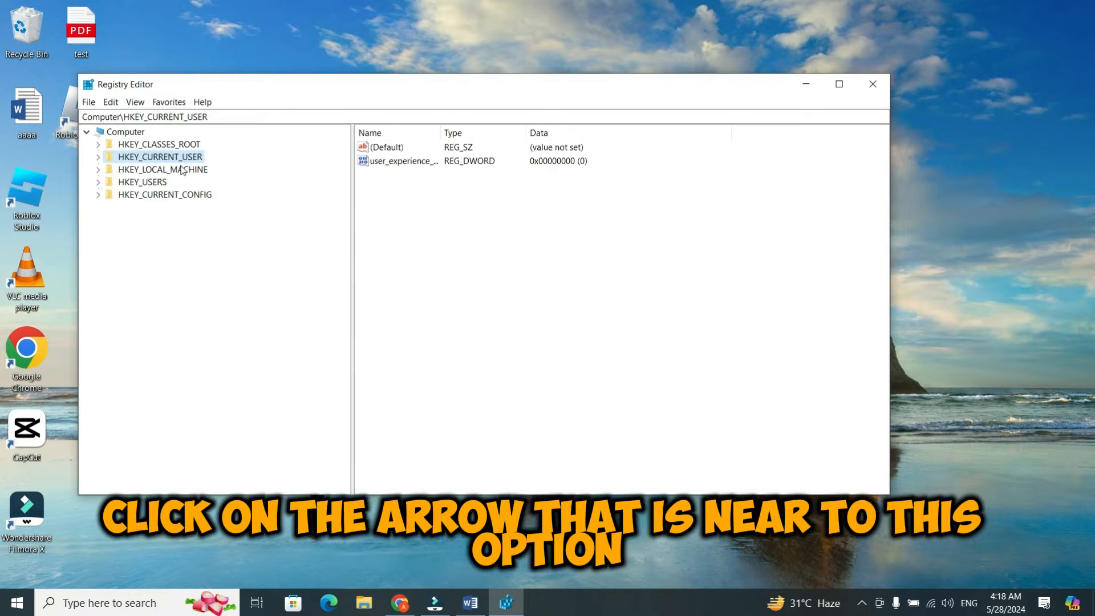
{"action": "left_click", "coordinate": [100, 162]}
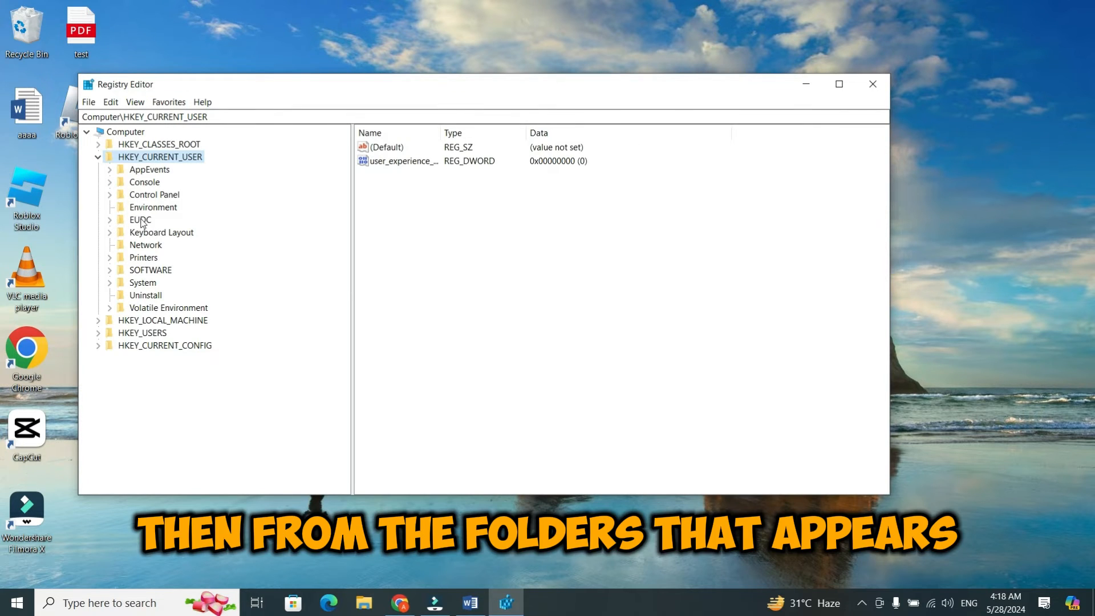
{"action": "left_click", "coordinate": [112, 272]}
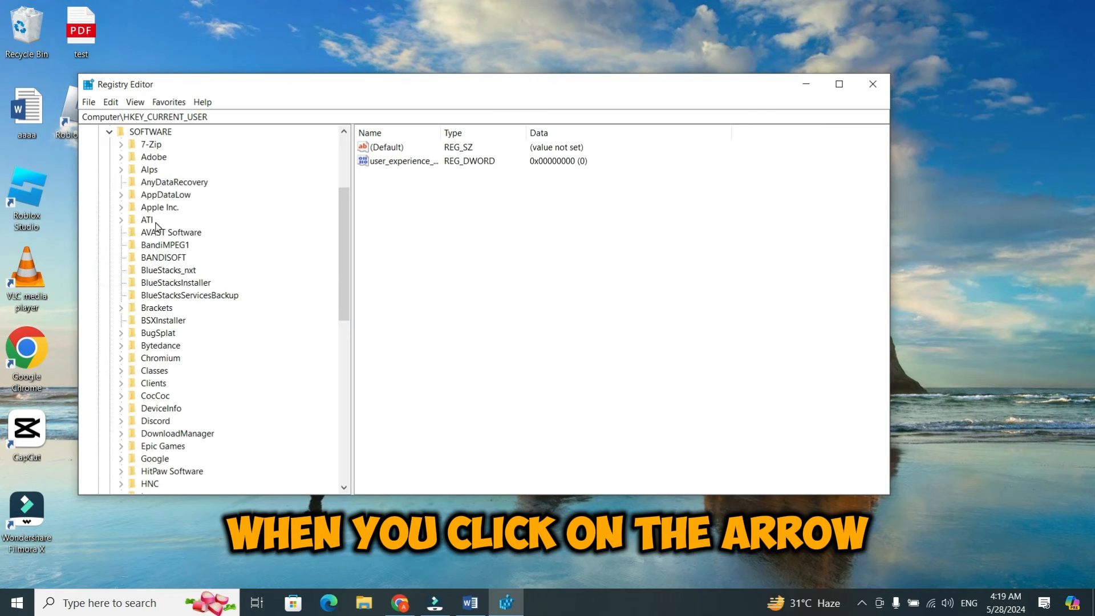
Step: Find the Policies key under HKEY_CURRENT_USER\SOFTWARE and expand it together with its Microsoft subkey
{"action": "scroll", "coordinate": [157, 226], "scroll_direction": "up", "scroll_amount": 2}
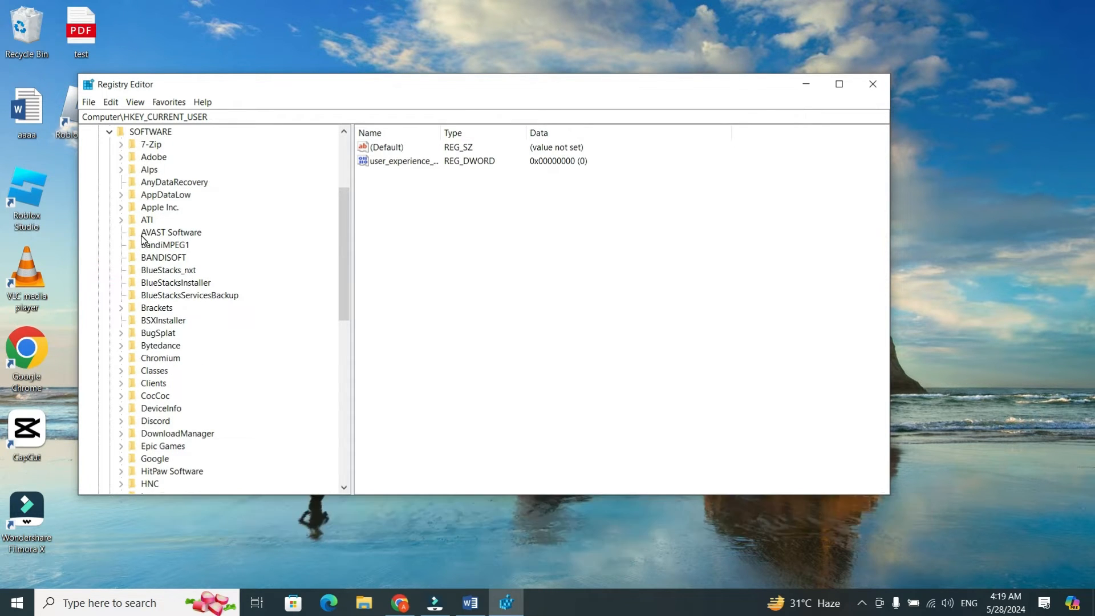
{"action": "scroll", "coordinate": [143, 240], "scroll_direction": "down", "scroll_amount": 2}
{"action": "scroll", "coordinate": [142, 239], "scroll_direction": "down", "scroll_amount": 2}
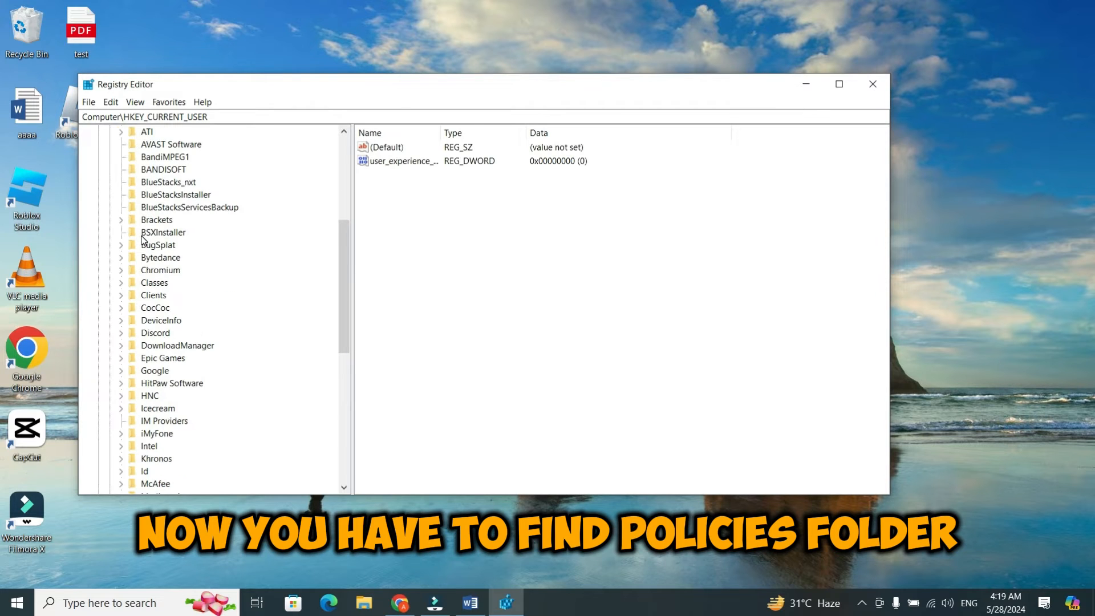
{"action": "scroll", "coordinate": [143, 240], "scroll_direction": "down", "scroll_amount": 2}
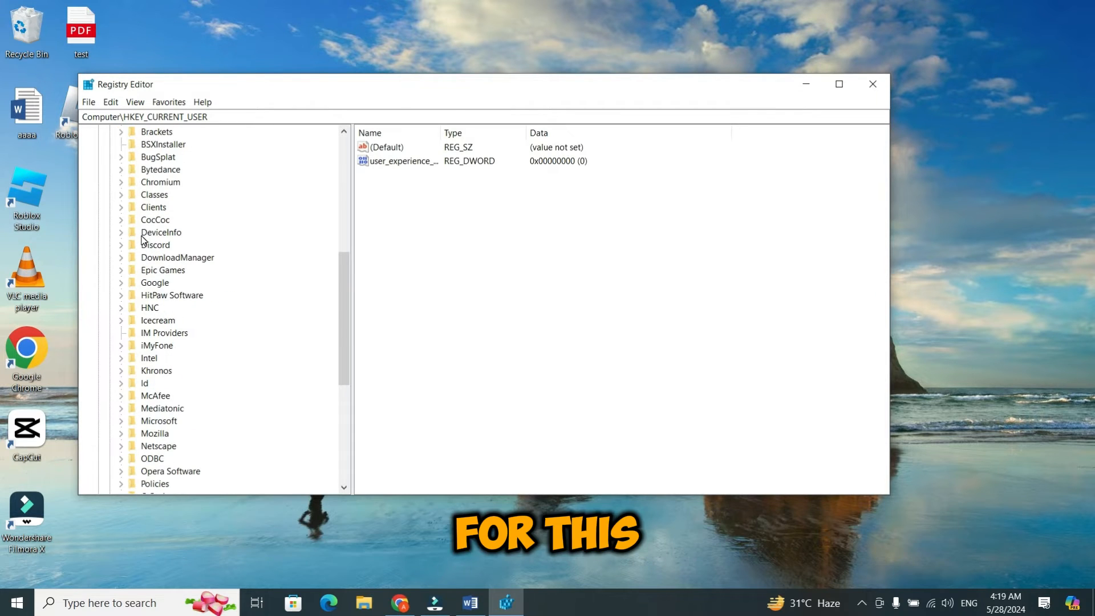
{"action": "scroll", "coordinate": [143, 277], "scroll_direction": "down", "scroll_amount": 2}
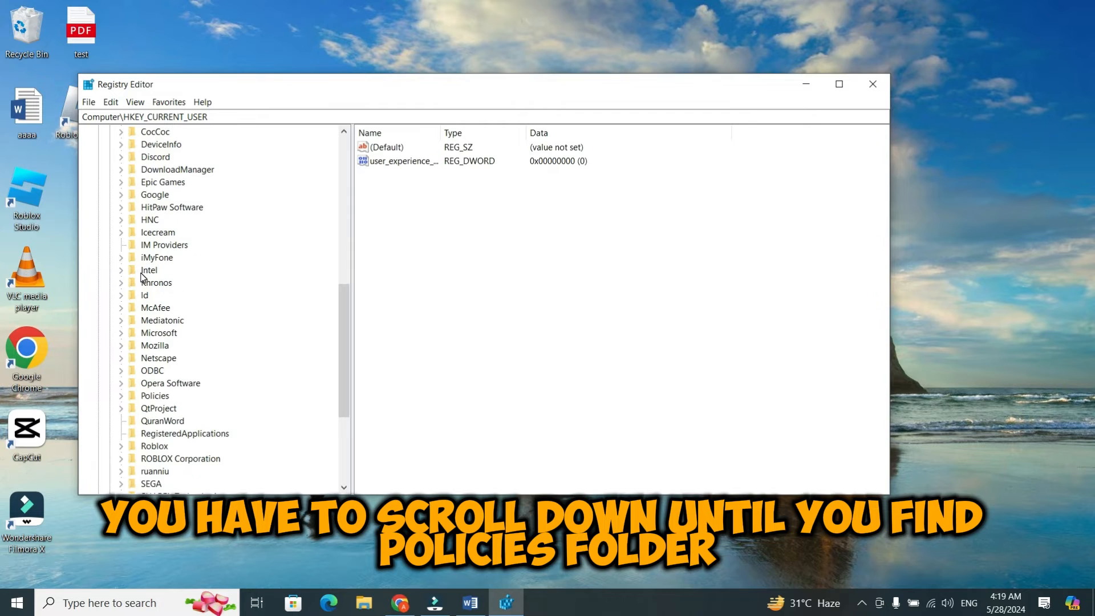
{"action": "scroll", "coordinate": [147, 275], "scroll_direction": "down", "scroll_amount": 2}
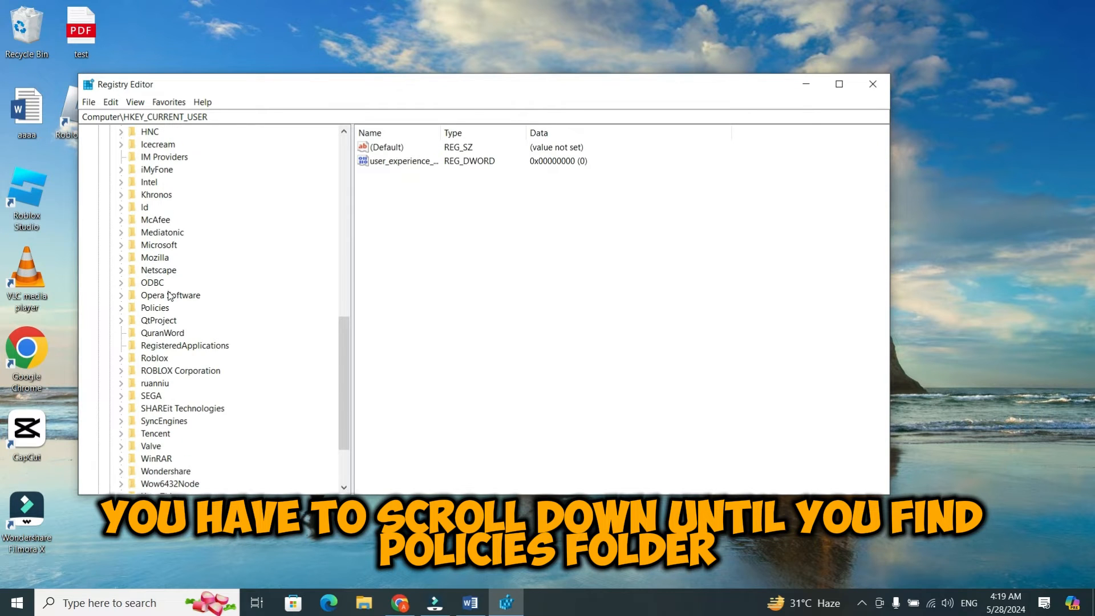
{"action": "left_click", "coordinate": [151, 311]}
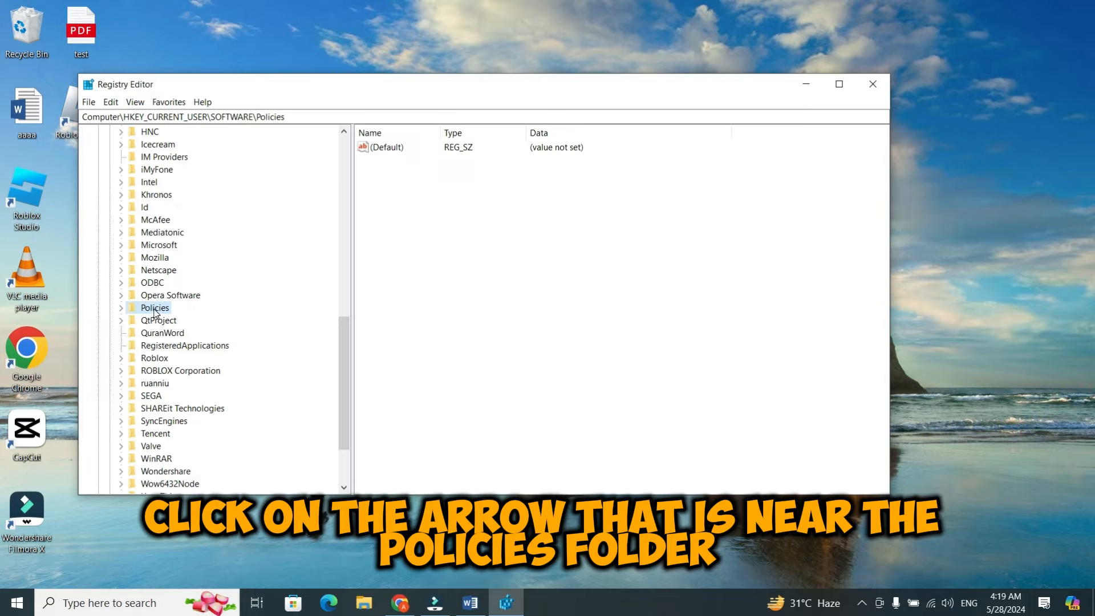
{"action": "left_click", "coordinate": [122, 310]}
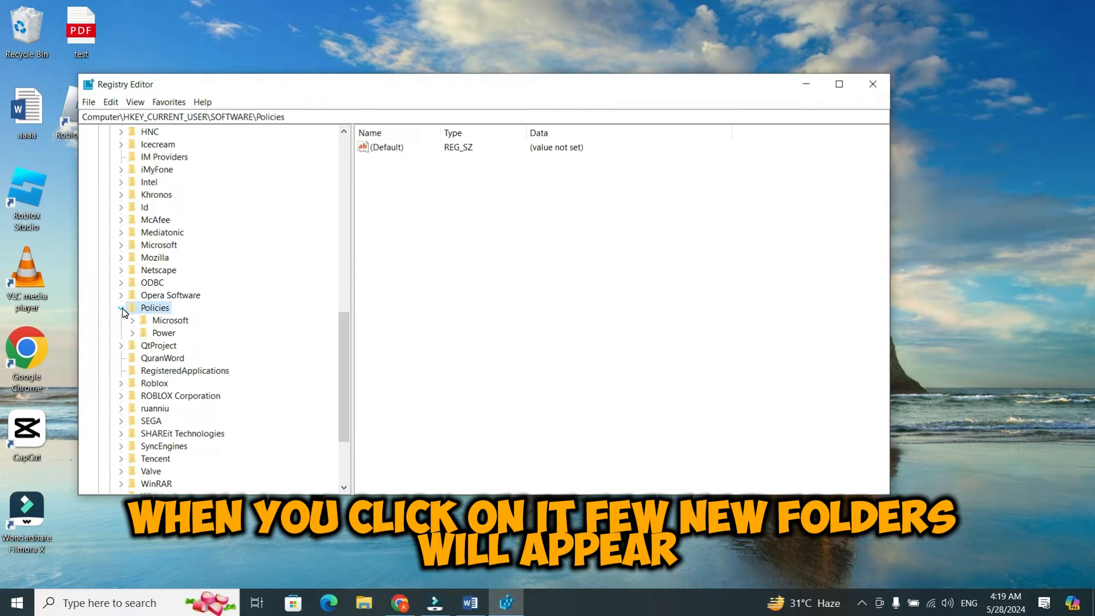
{"action": "left_click", "coordinate": [167, 321]}
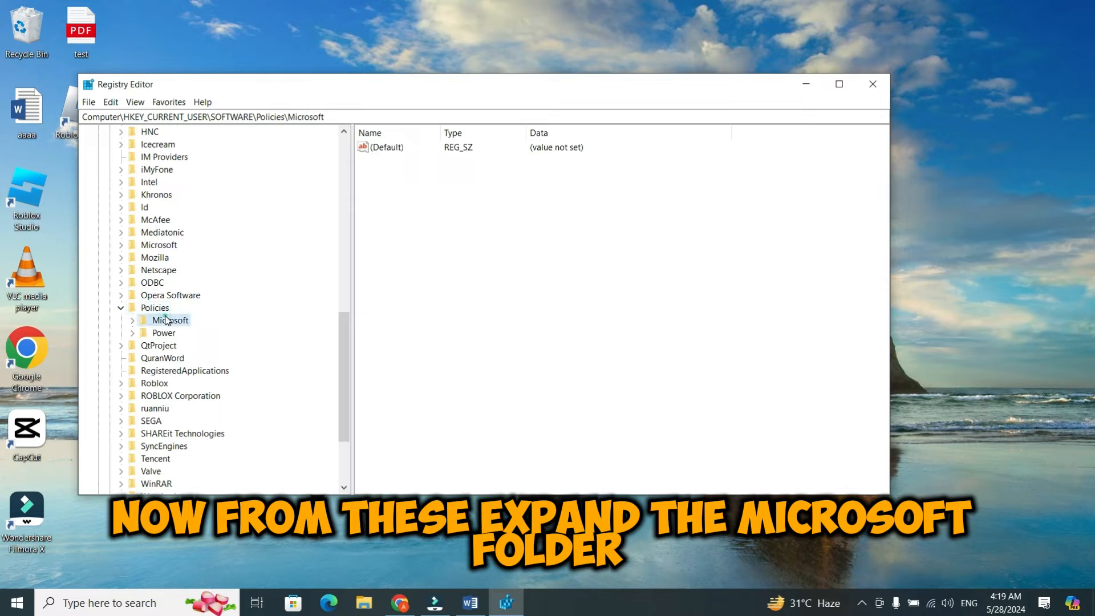
{"action": "left_click", "coordinate": [132, 322]}
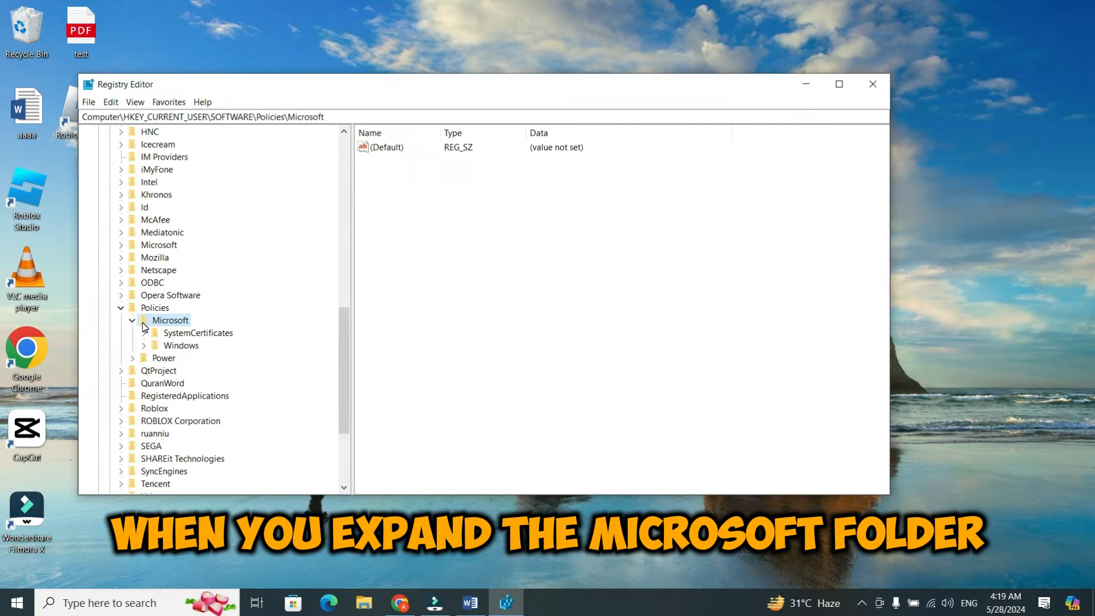
Step: Create a new key named WindowsCopilot under the Windows key in Policies\Microsoft
{"action": "left_click", "coordinate": [171, 346]}
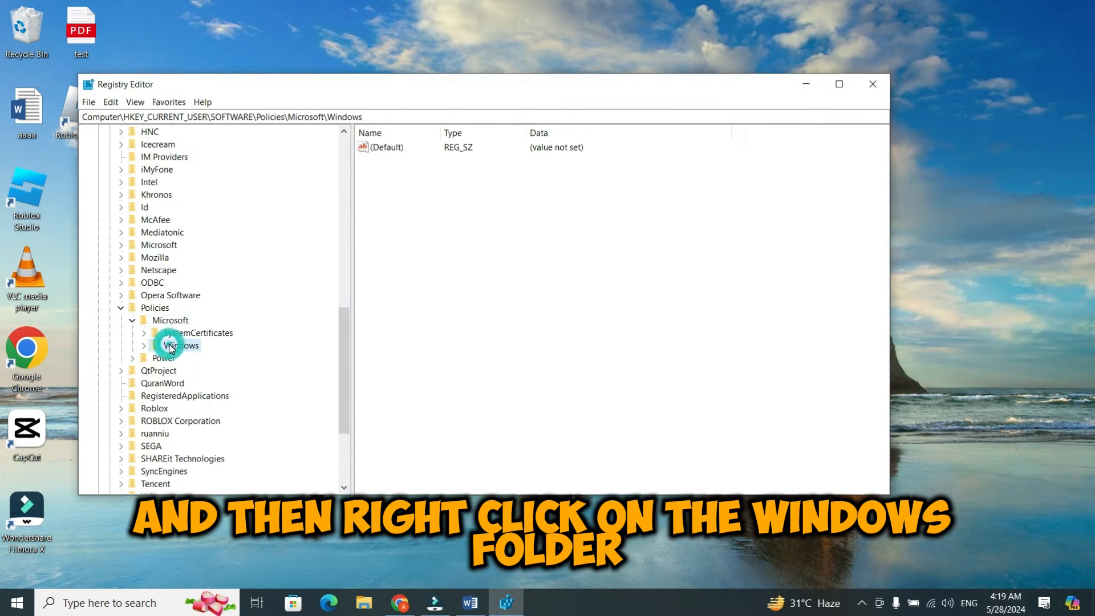
{"action": "right_click", "coordinate": [171, 348]}
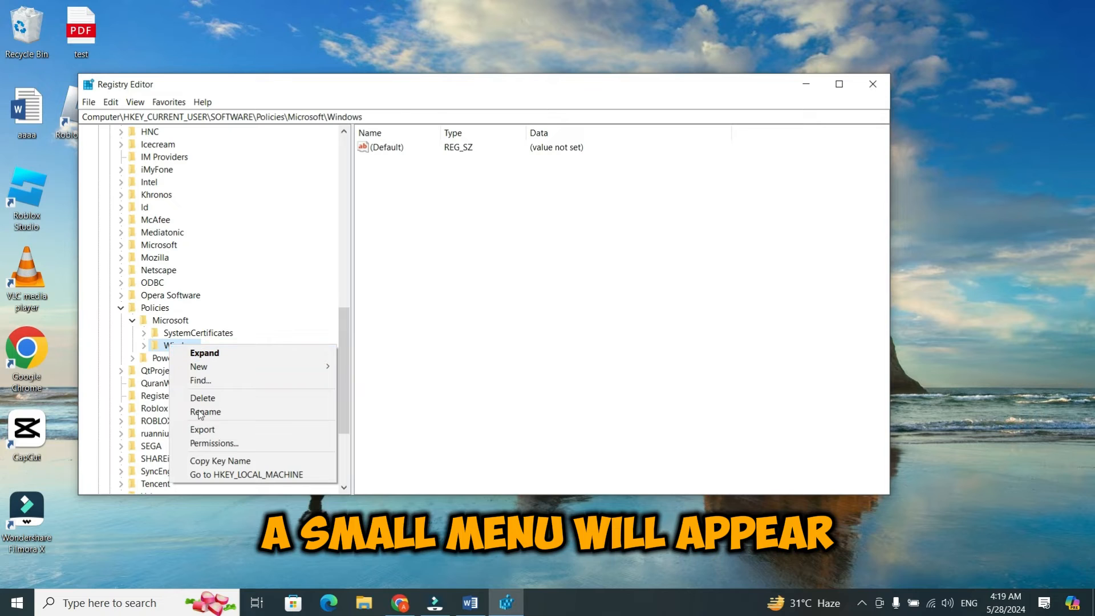
{"action": "left_click", "coordinate": [197, 368]}
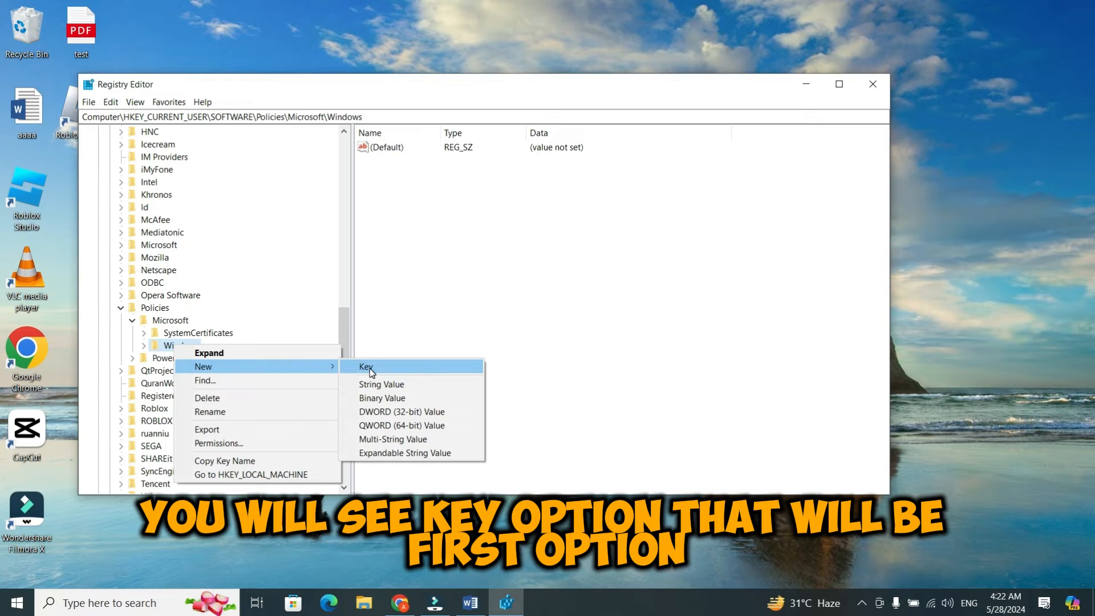
{"action": "left_click", "coordinate": [370, 370]}
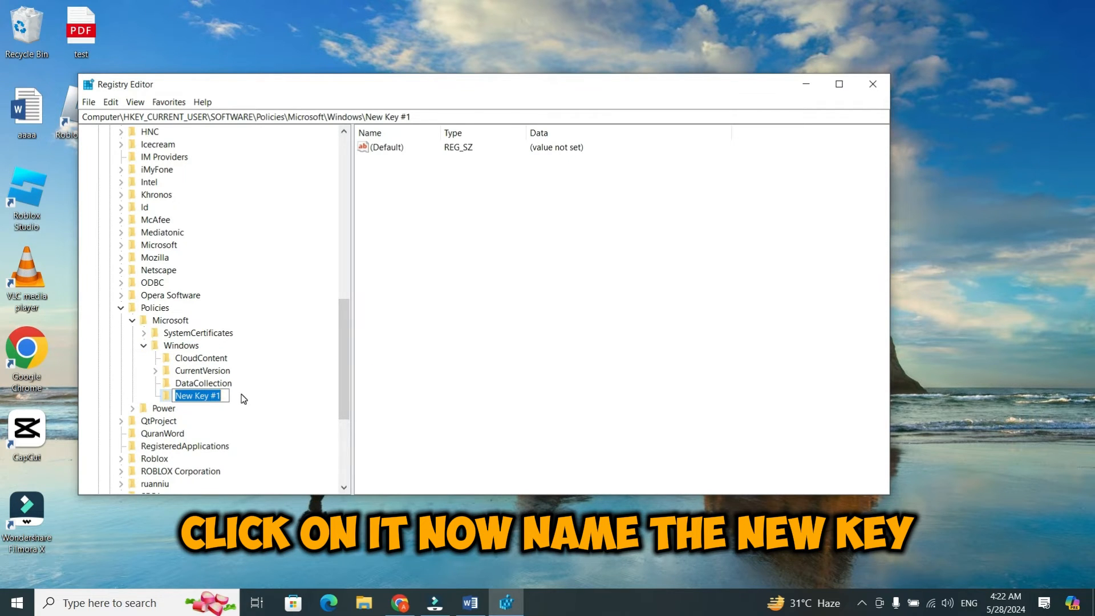
{"action": "type", "text": "Wind"}
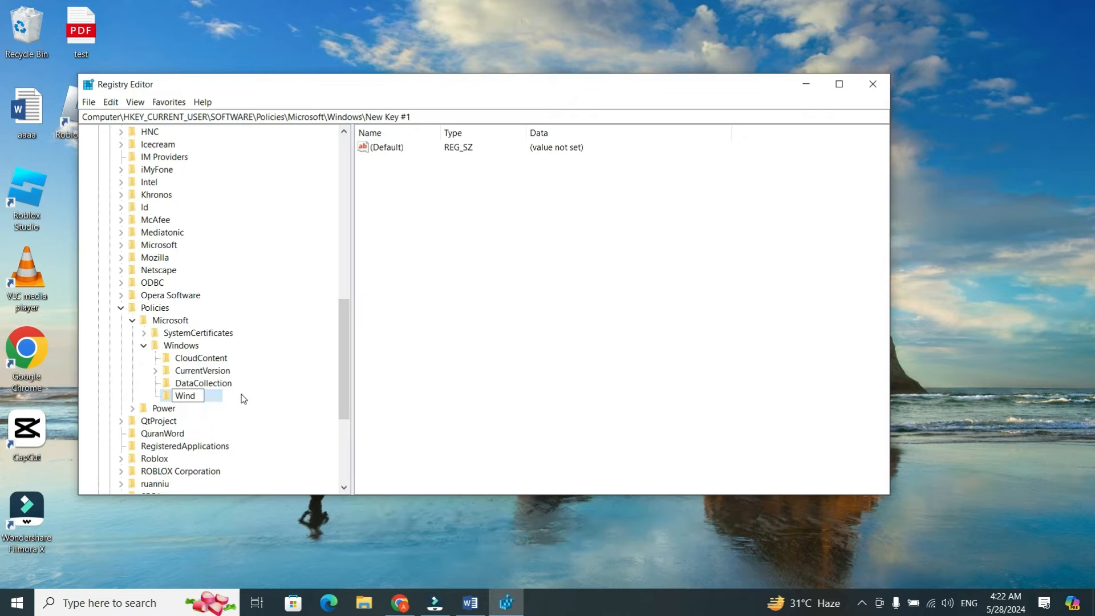
{"action": "type", "text": "owsCopilot"}
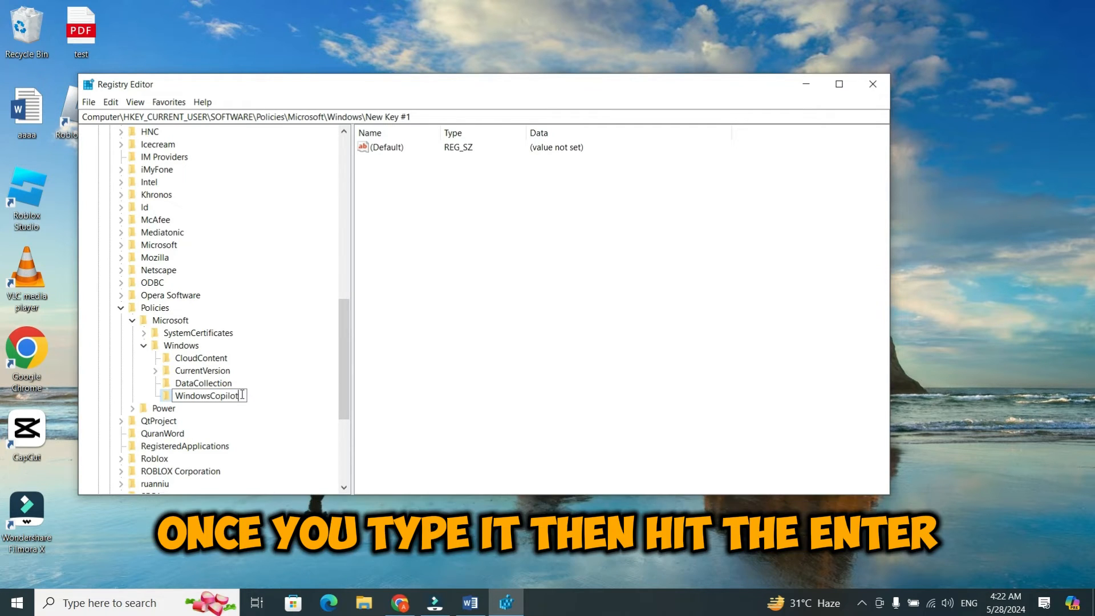
{"action": "key", "text": "Return"}
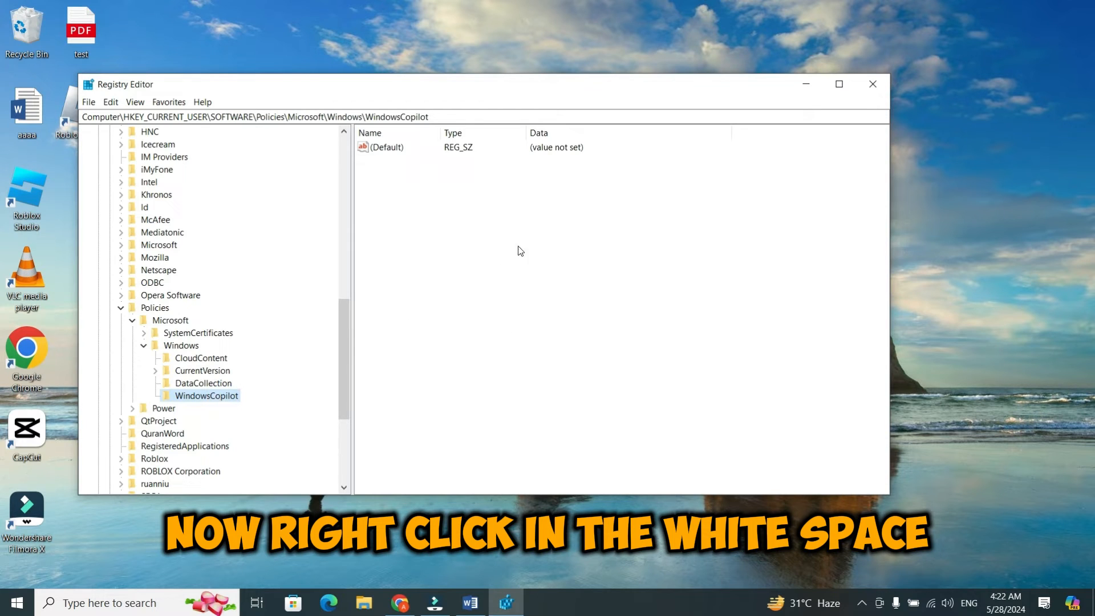
Step: Add a DWORD (32-bit) value named TurnOffWindowsCopilot to the WindowsCopilot key
{"action": "right_click", "coordinate": [554, 269]}
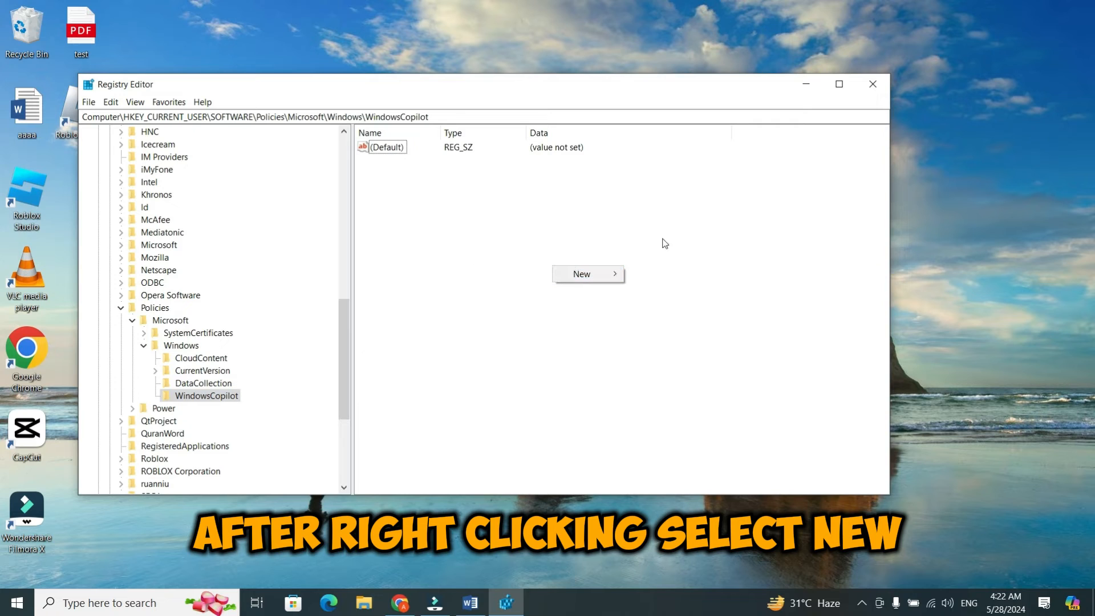
{"action": "mouse_move", "coordinate": [599, 275]}
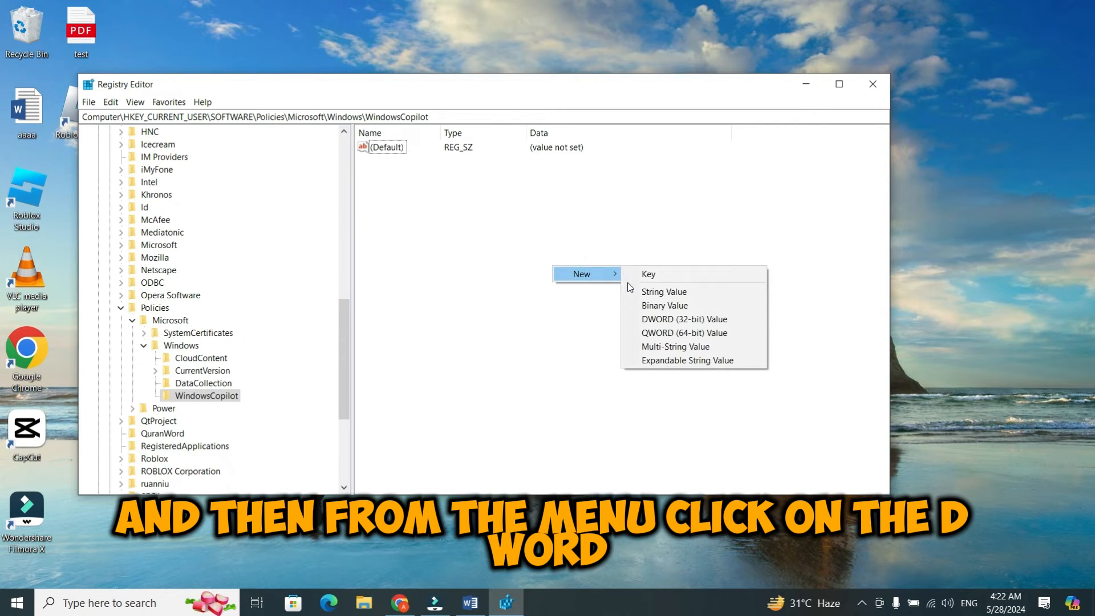
{"action": "left_click", "coordinate": [670, 319]}
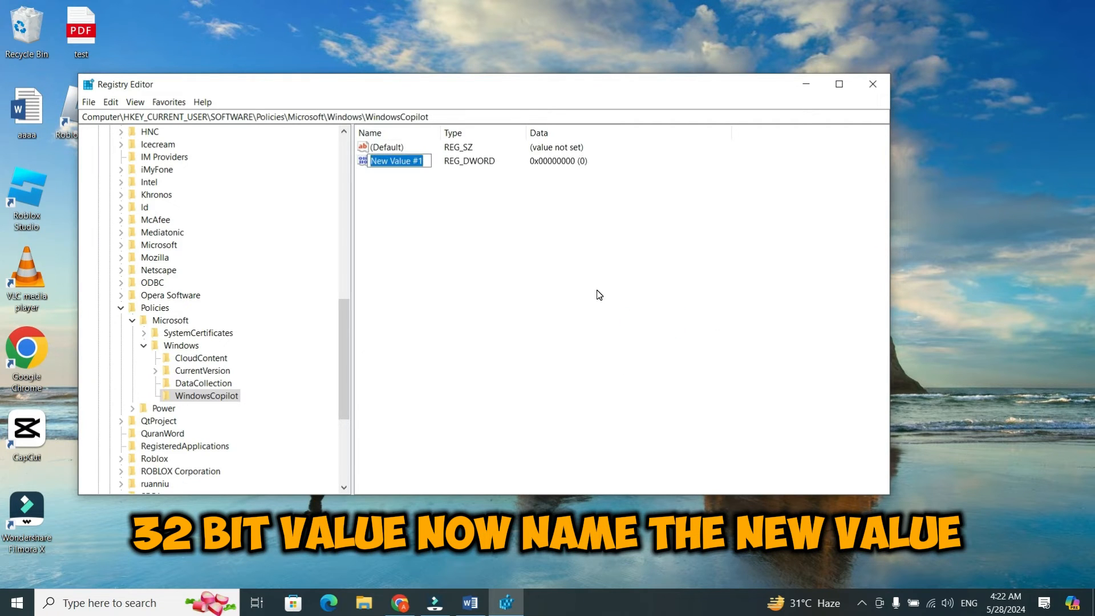
{"action": "type", "text": "urnOff w"}
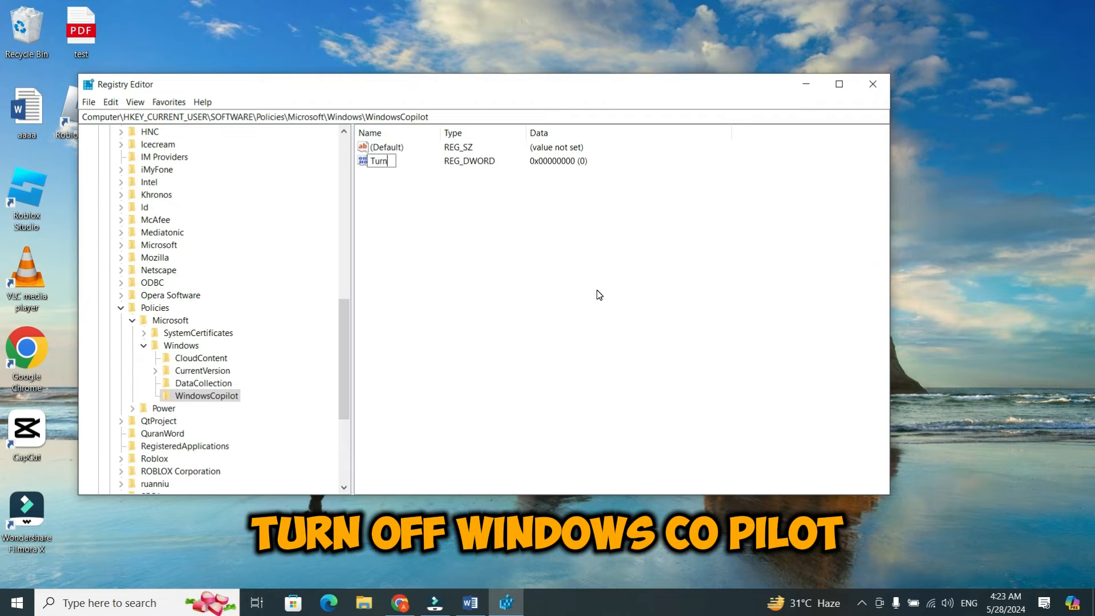
{"action": "key", "text": "BackSpace"}
{"action": "key", "text": "BackSpace"}
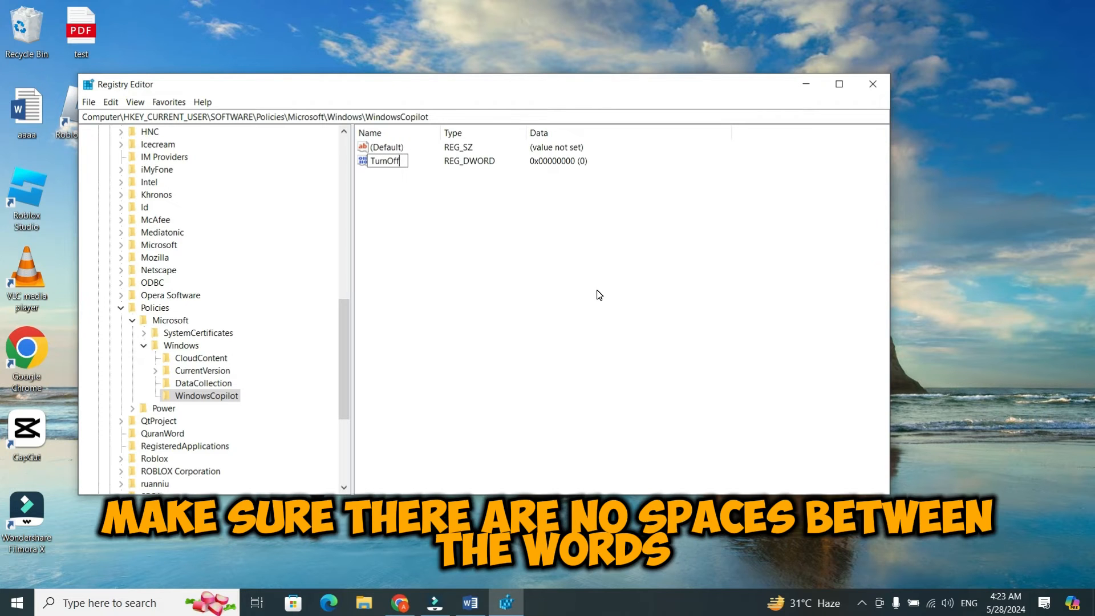
{"action": "type", "text": "WindowsCopilot"}
{"action": "key", "text": "Return"}
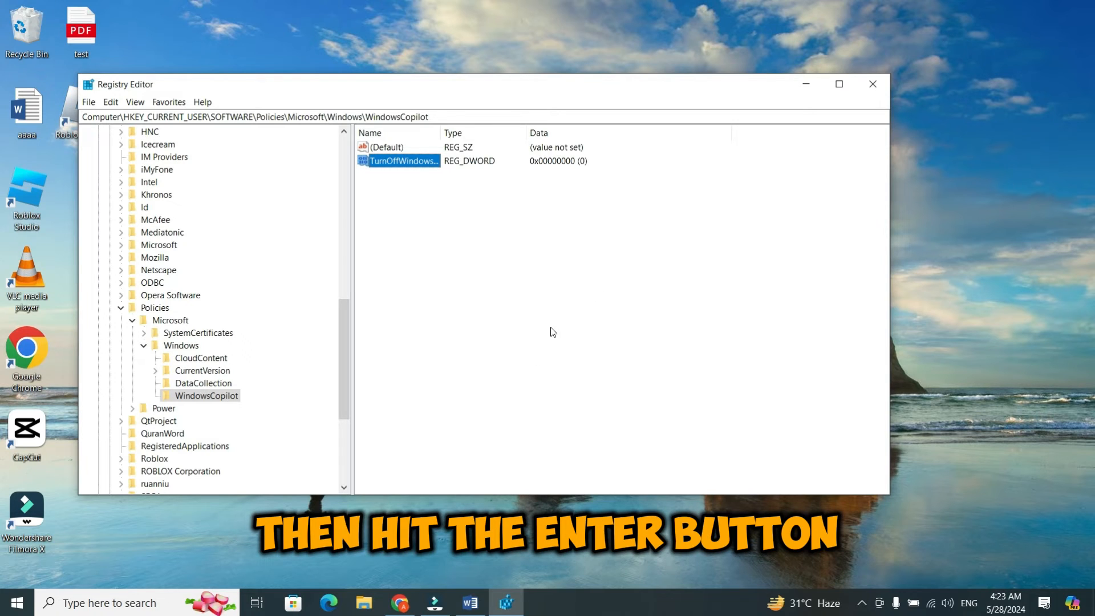
{"action": "left_click", "coordinate": [515, 197]}
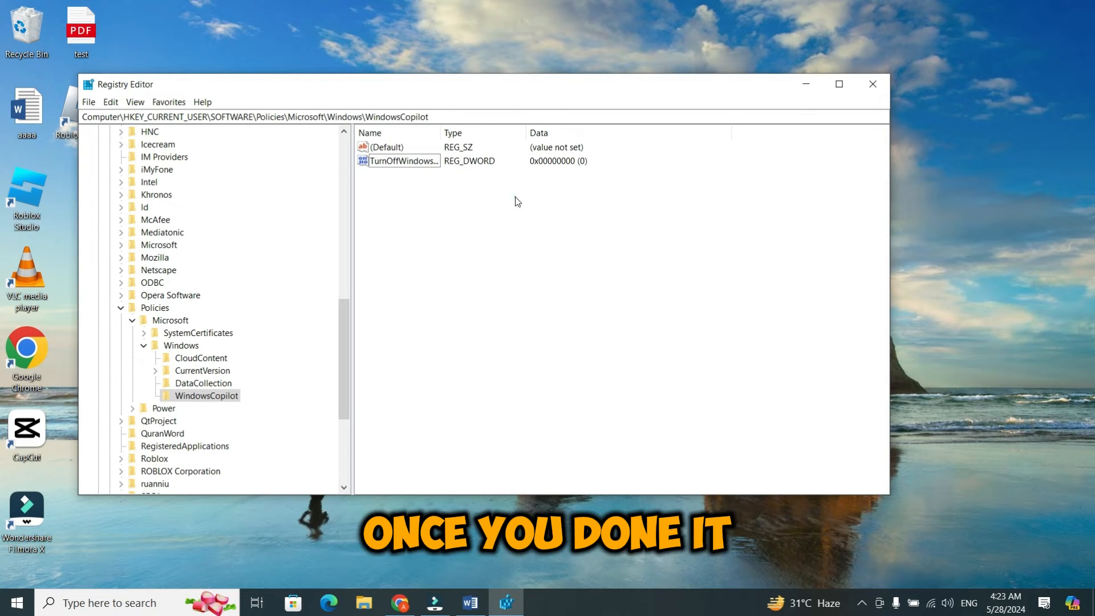
Step: Set the value data of TurnOffWindowsCopilot to 1 and confirm it
{"action": "left_click", "coordinate": [447, 164]}
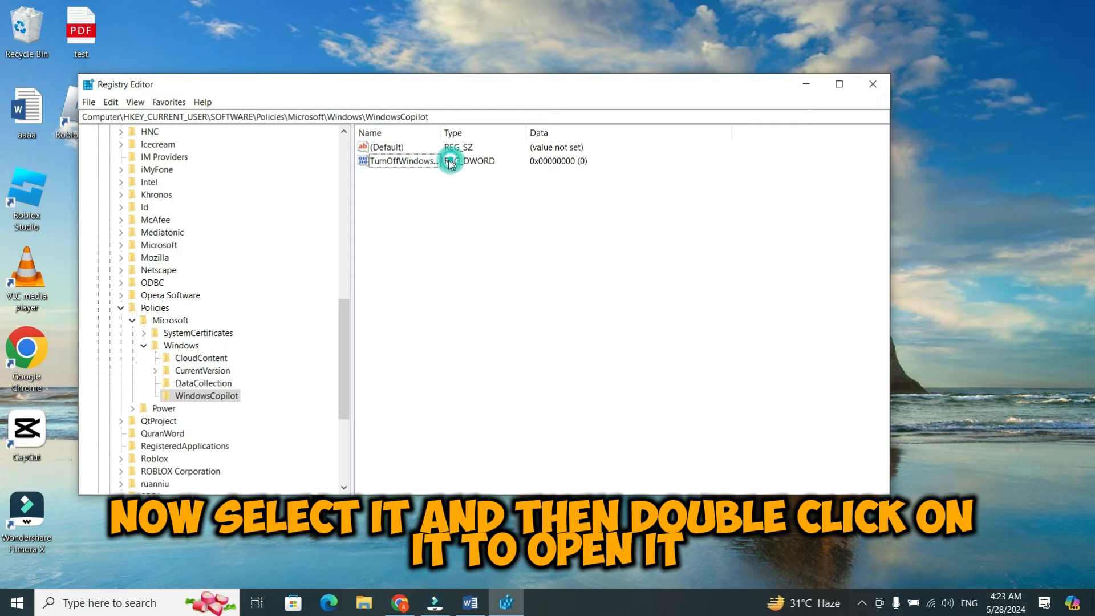
{"action": "left_click", "coordinate": [433, 161]}
{"action": "right_click", "coordinate": [436, 160]}
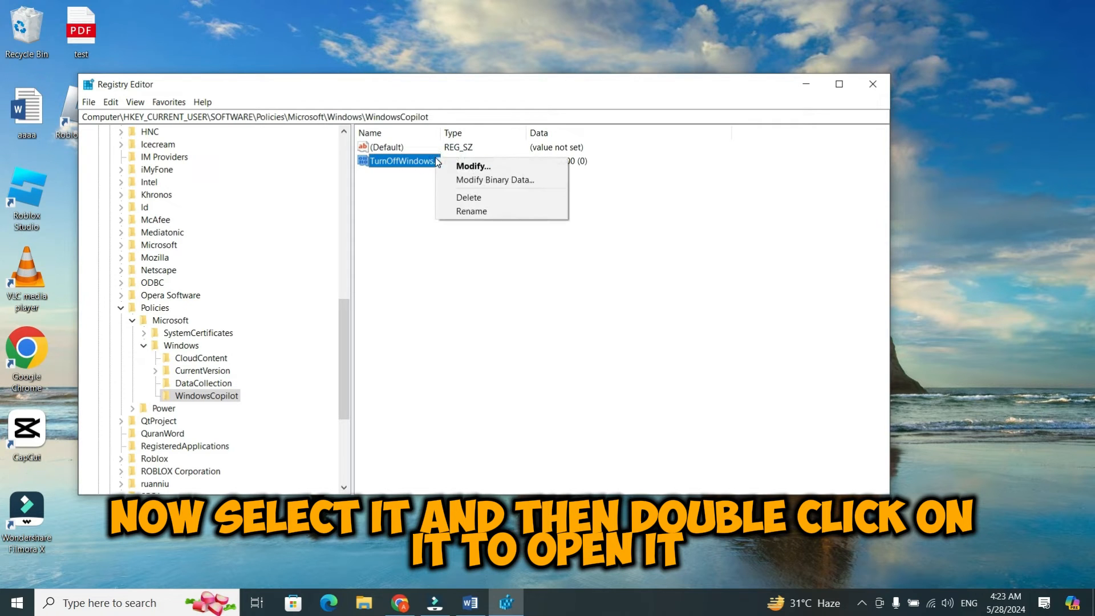
{"action": "double_click", "coordinate": [413, 163]}
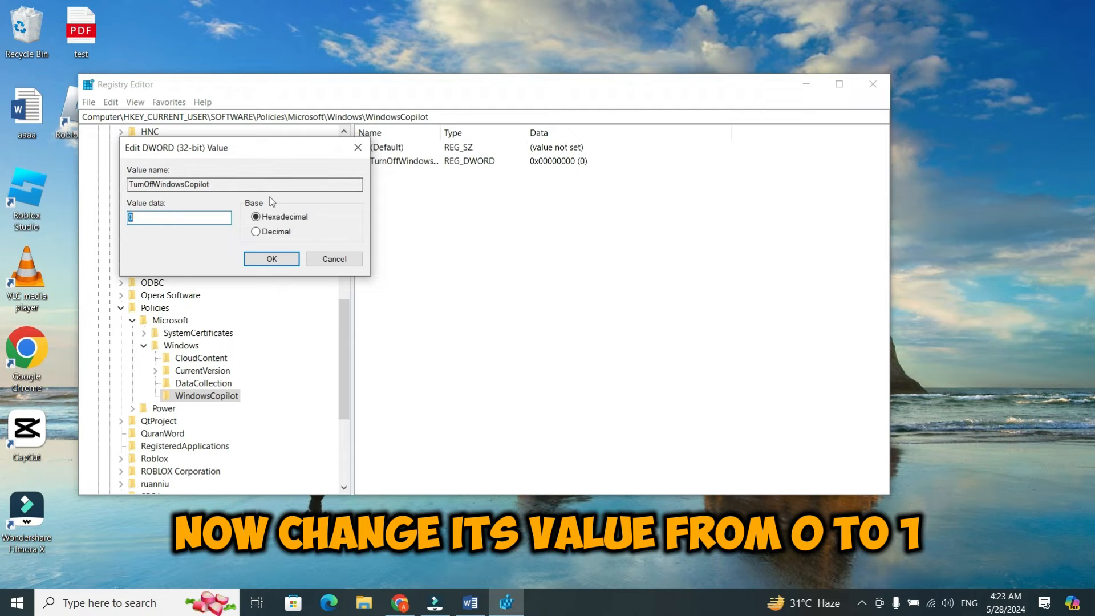
{"action": "type", "text": "1"}
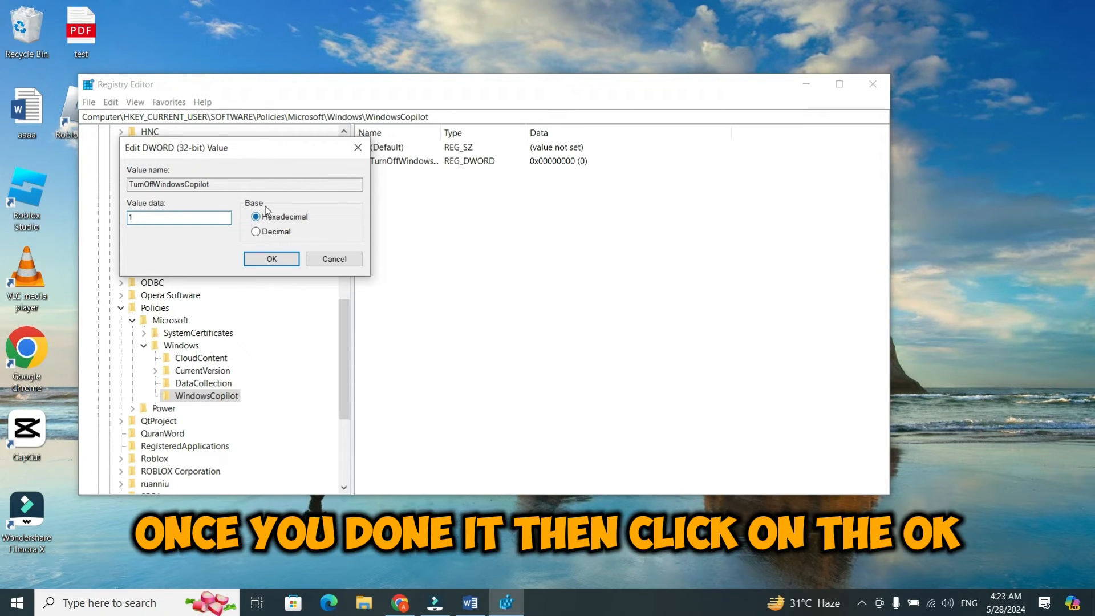
{"action": "left_click", "coordinate": [274, 259]}
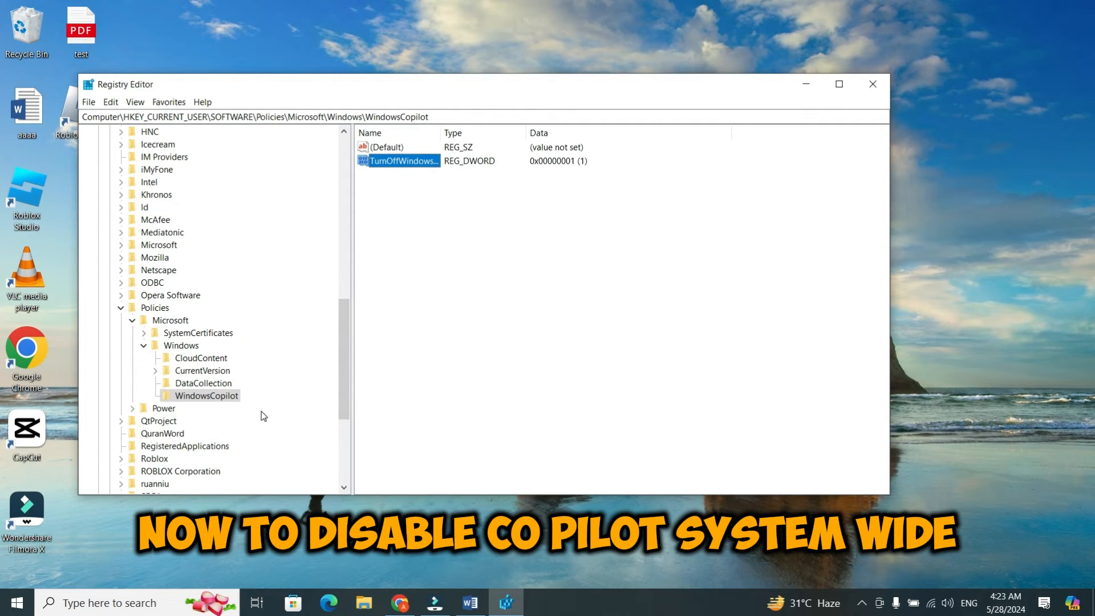
Step: Collapse the expanded Windows, Microsoft, Policies, SOFTWARE and HKEY_CURRENT_USER keys in the registry tree
{"action": "left_click", "coordinate": [143, 346]}
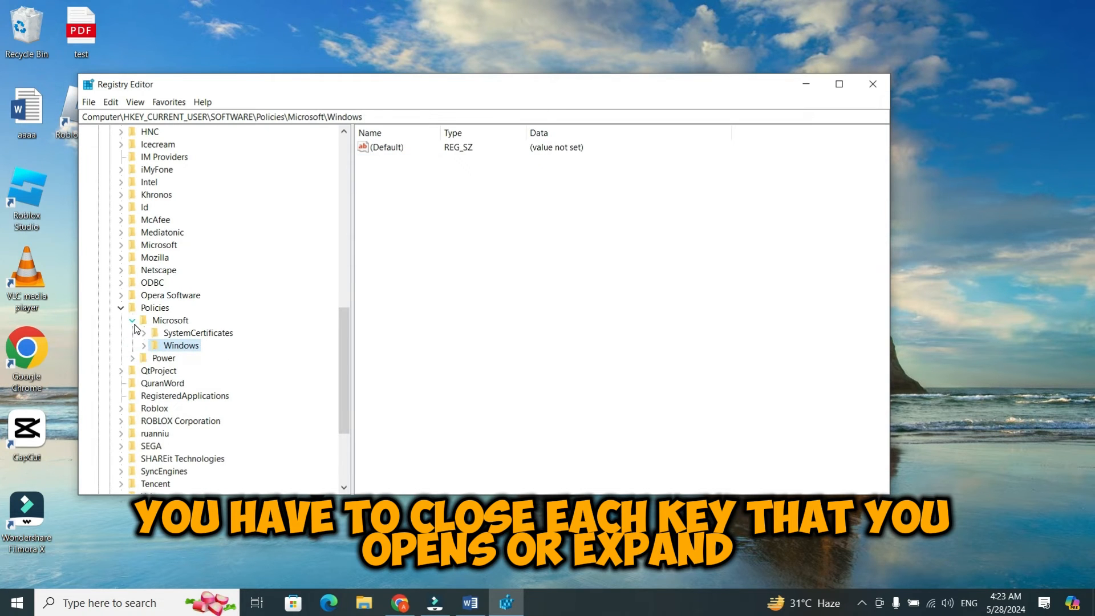
{"action": "left_click", "coordinate": [132, 321]}
{"action": "left_click", "coordinate": [121, 309]}
{"action": "scroll", "coordinate": [188, 302], "scroll_direction": "up", "scroll_amount": 15}
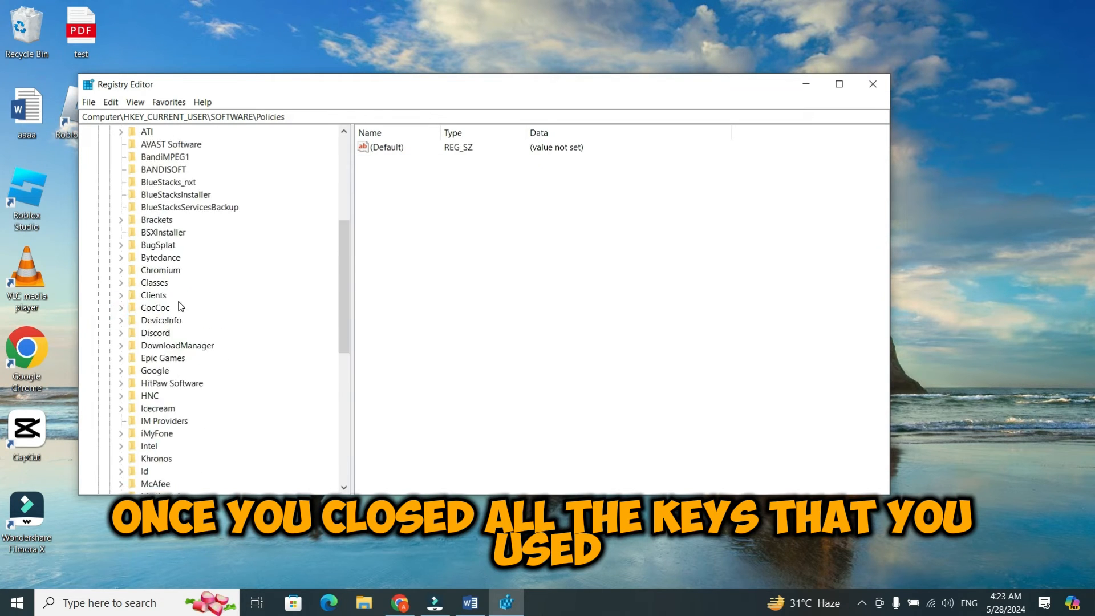
{"action": "left_click", "coordinate": [110, 269]}
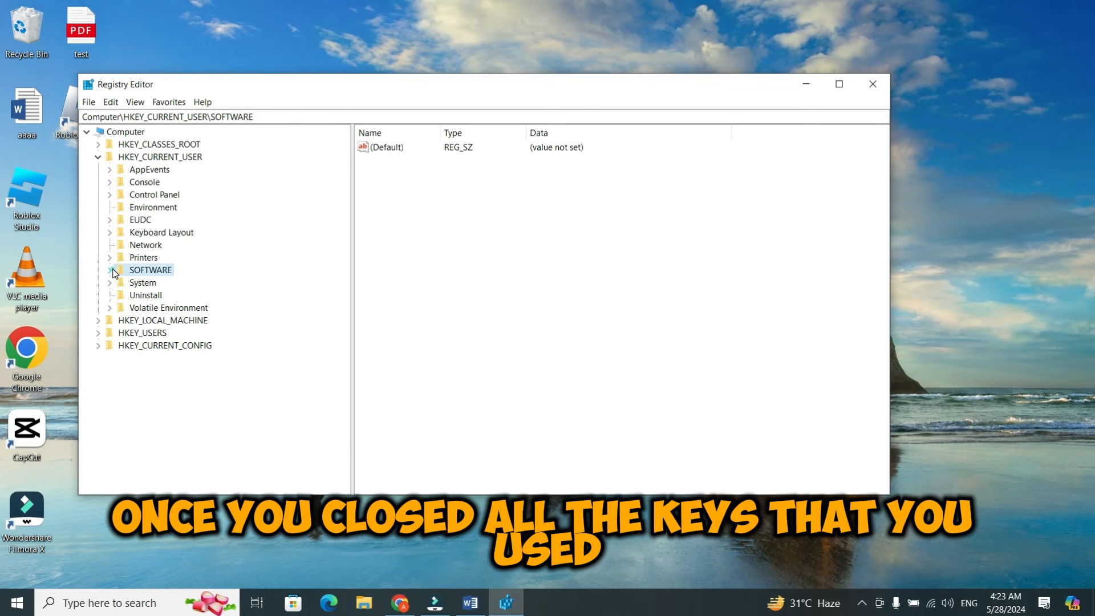
{"action": "left_click", "coordinate": [97, 157]}
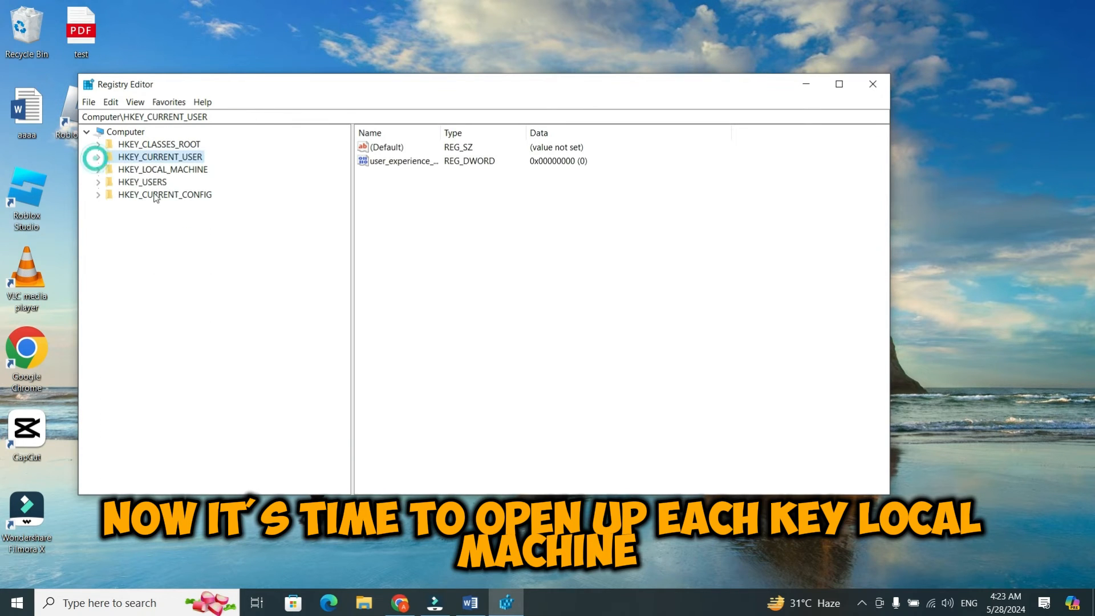
Step: Expand the HKEY_LOCAL_MACHINE key and its SOFTWARE subkey in the registry tree
{"action": "left_click", "coordinate": [171, 277]}
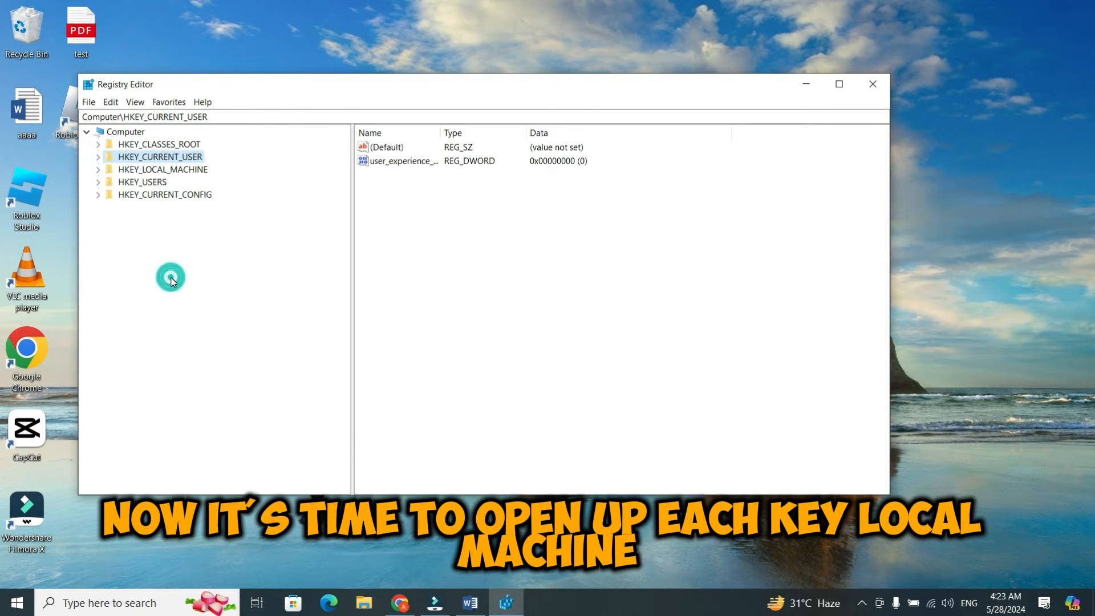
{"action": "left_click", "coordinate": [120, 170]}
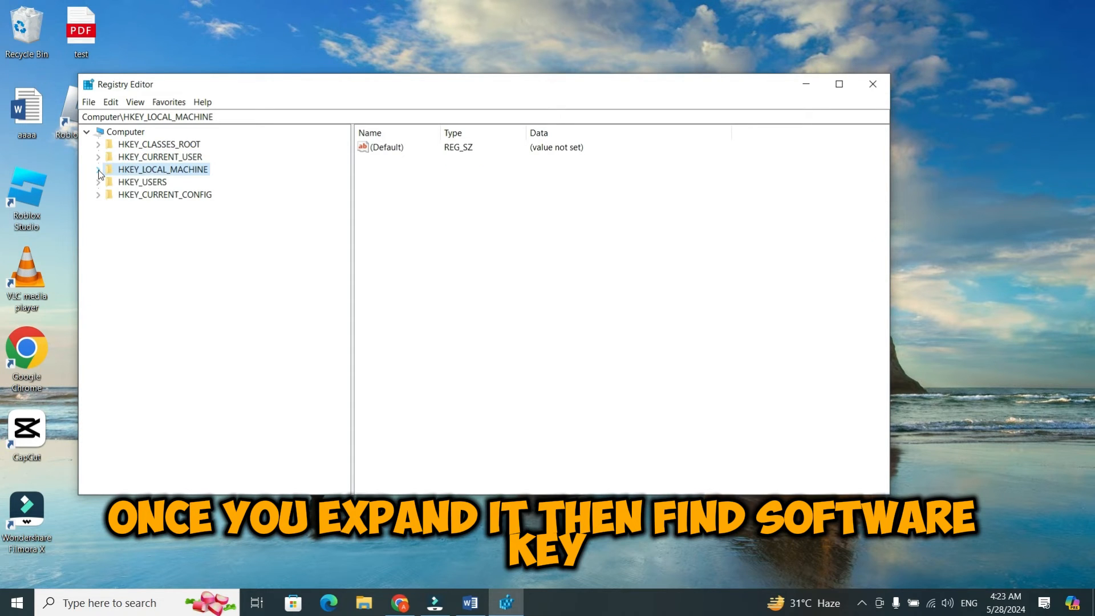
{"action": "left_click", "coordinate": [98, 170]}
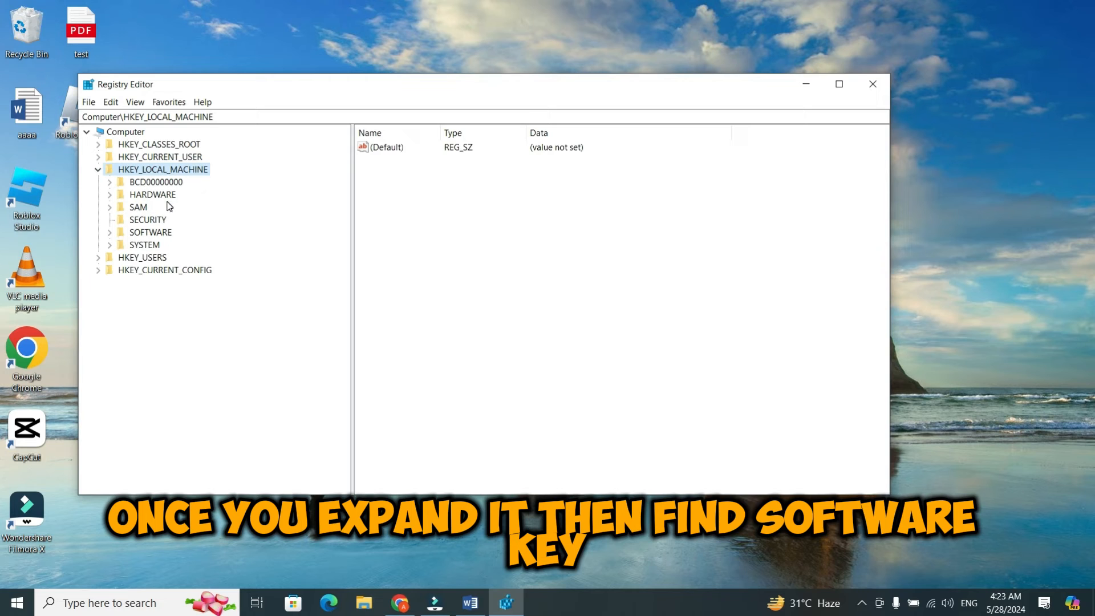
{"action": "left_click", "coordinate": [143, 231]}
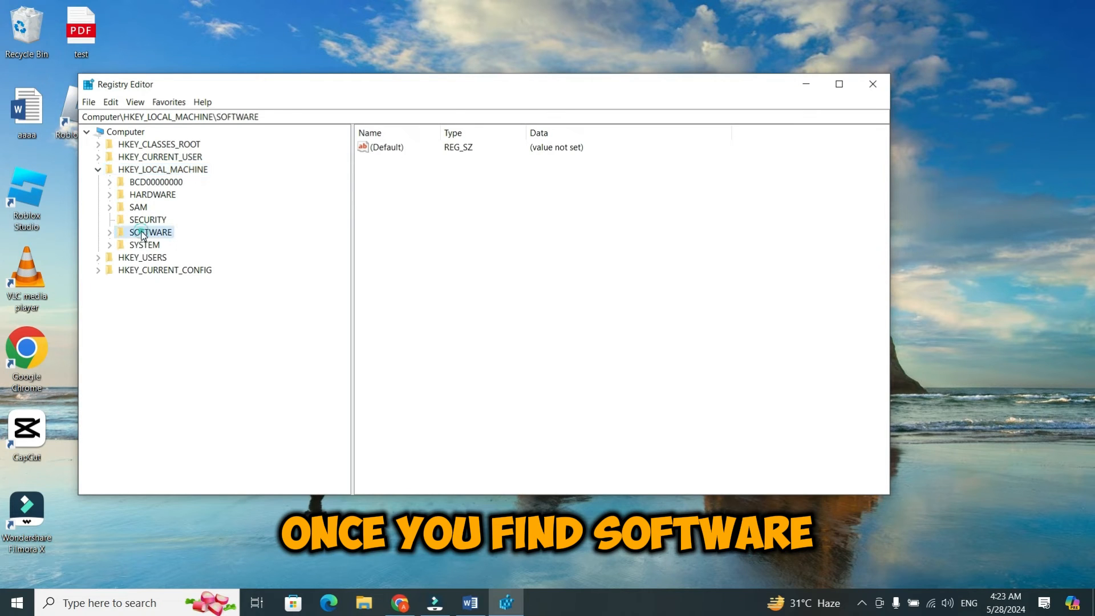
{"action": "left_click", "coordinate": [110, 233]}
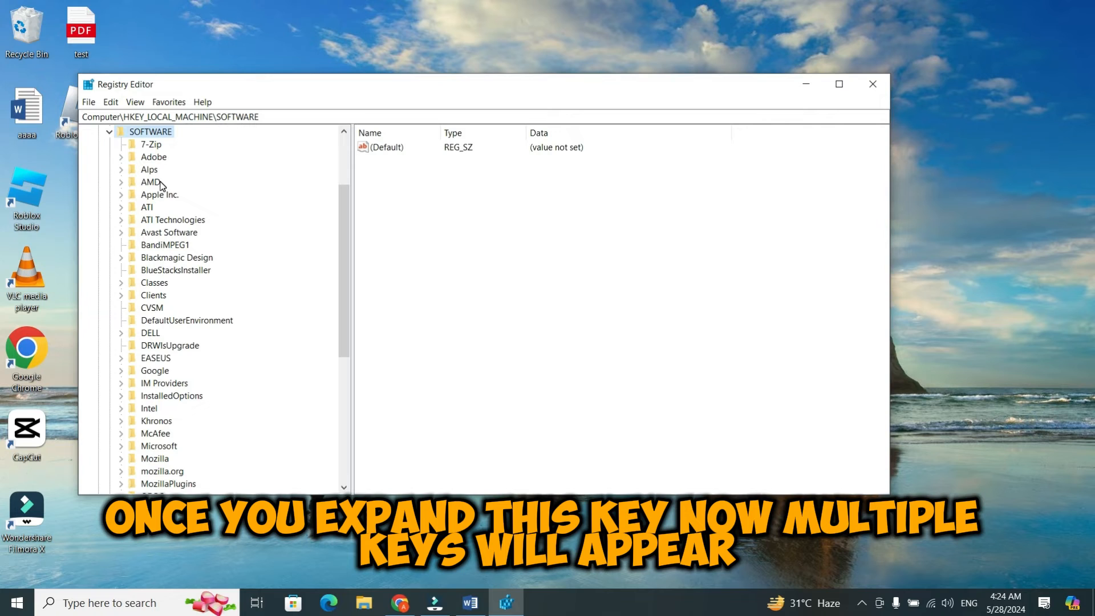
Step: Expand the Policies key under HKEY_LOCAL_MACHINE\SOFTWARE, and the Microsoft key inside it
{"action": "left_click_drag", "start_coordinate": [341, 203], "coordinate": [341, 306]}
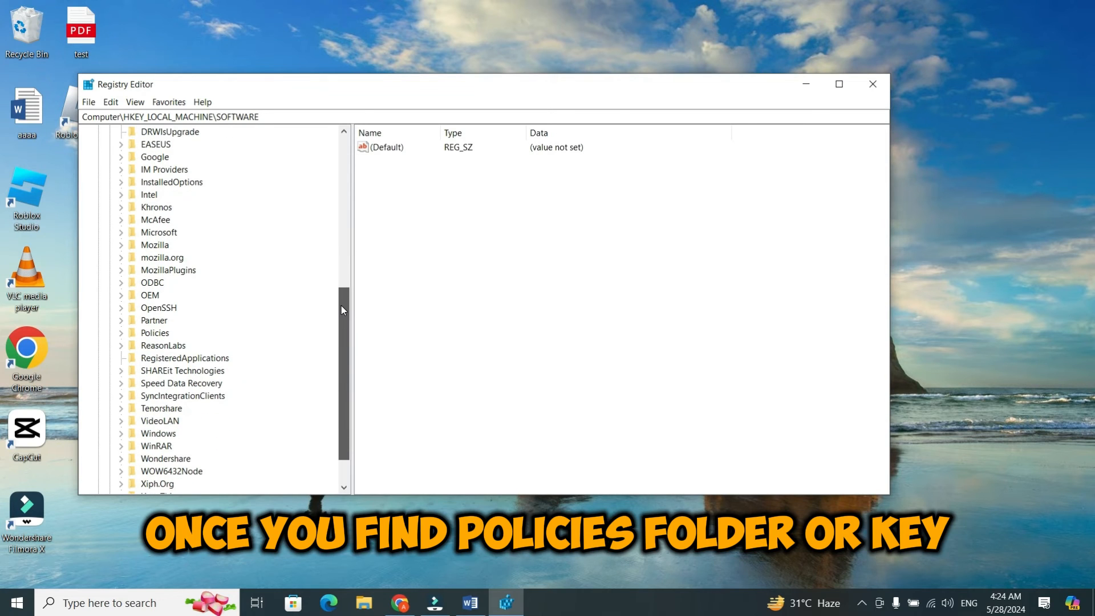
{"action": "left_click", "coordinate": [156, 334]}
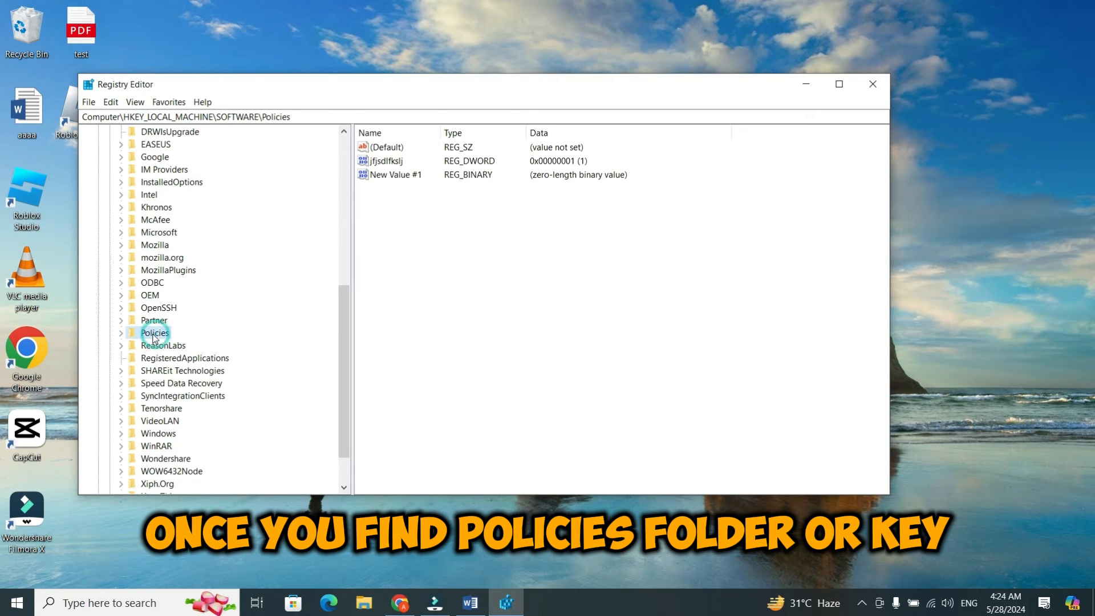
{"action": "left_click", "coordinate": [122, 334]}
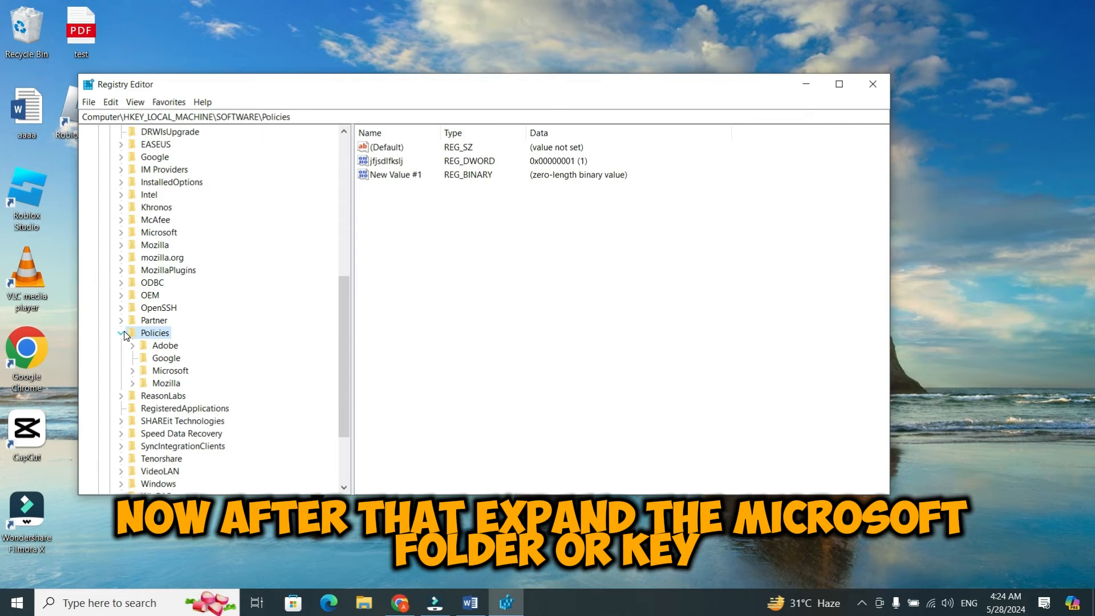
{"action": "left_click", "coordinate": [155, 372]}
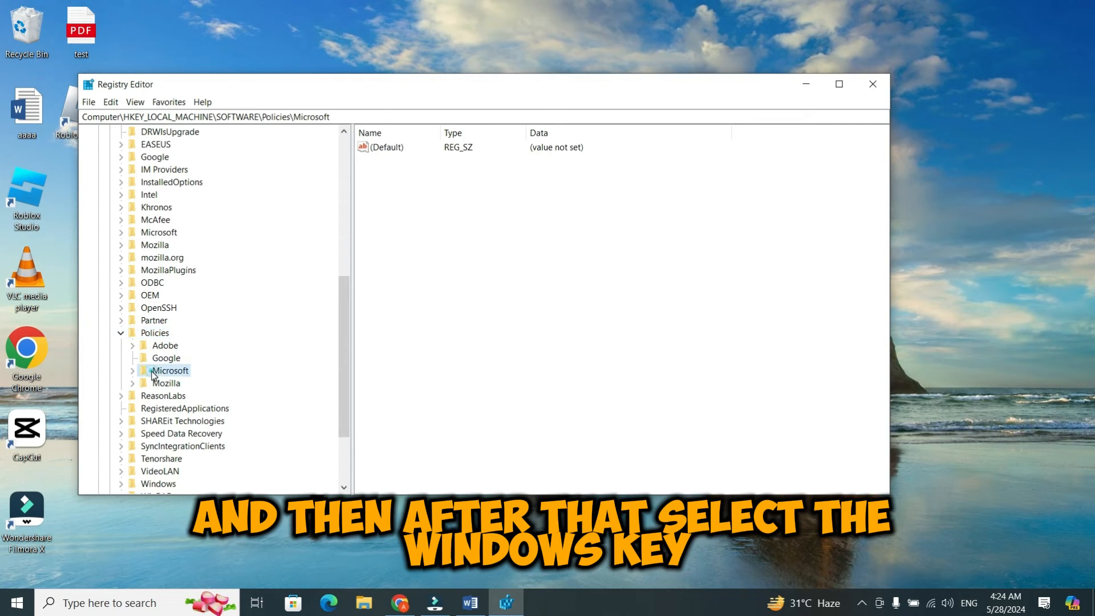
{"action": "left_click", "coordinate": [134, 371]}
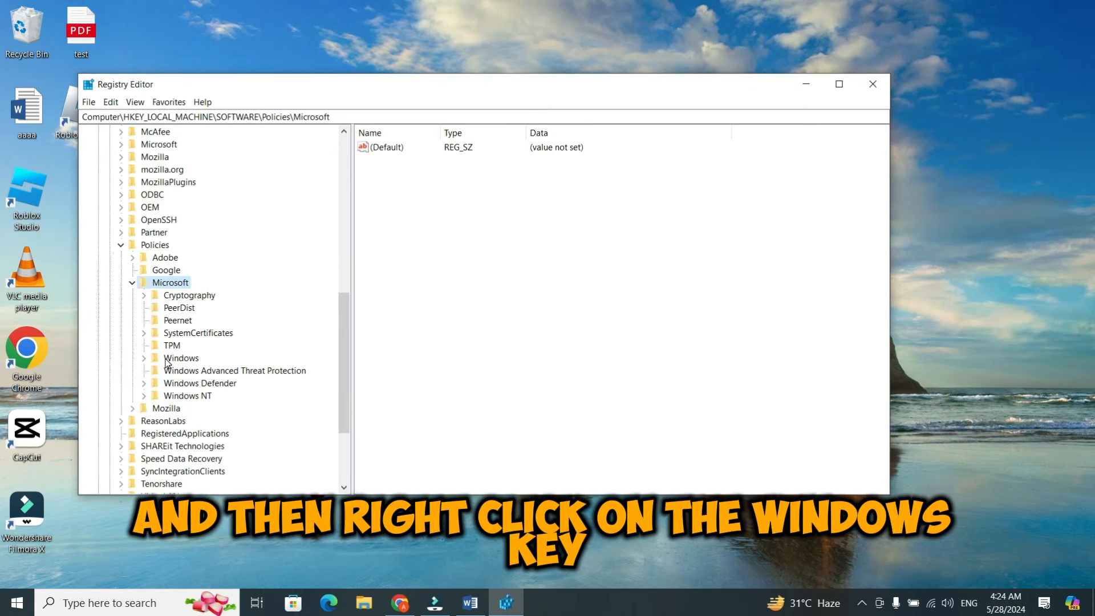
Step: Create a new key named WindowsCopilot under HKEY_LOCAL_MACHINE\SOFTWARE\Policies\Microsoft\Windows
{"action": "left_click", "coordinate": [173, 360]}
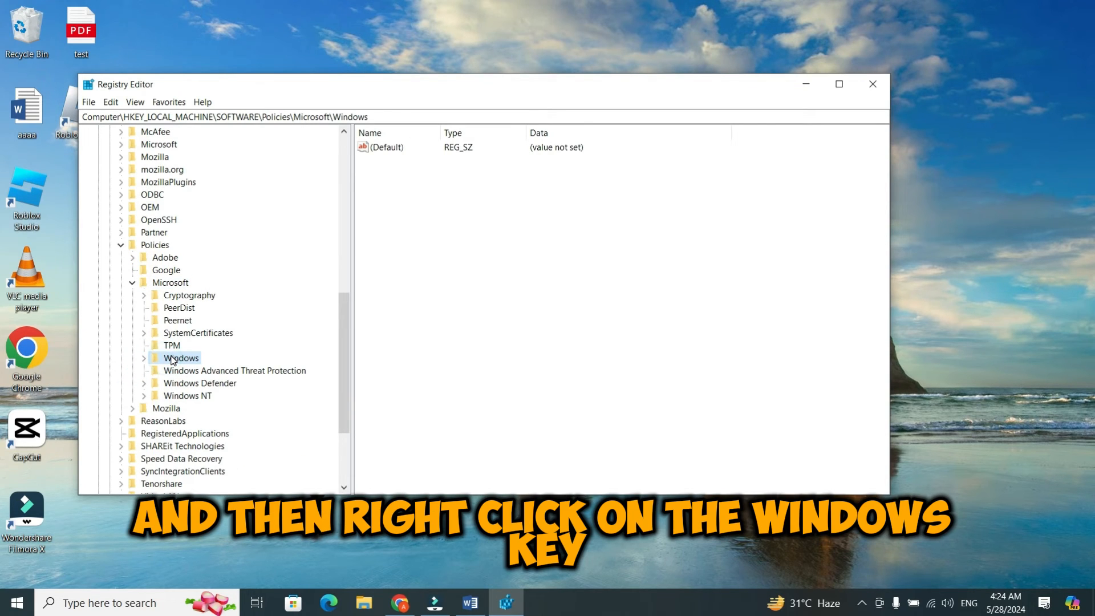
{"action": "right_click", "coordinate": [173, 360]}
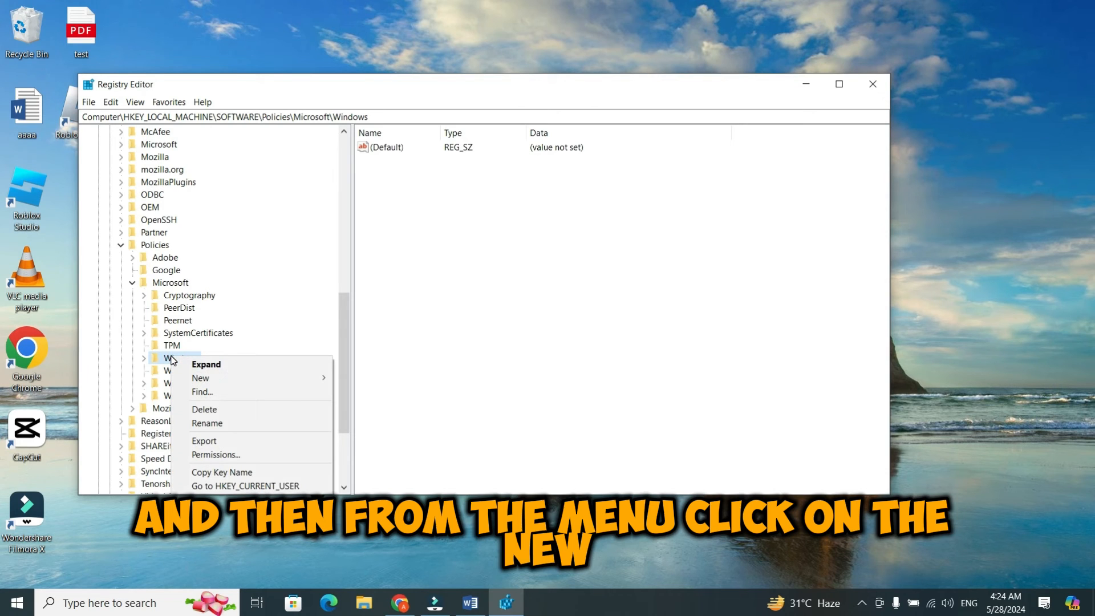
{"action": "left_click", "coordinate": [224, 382]}
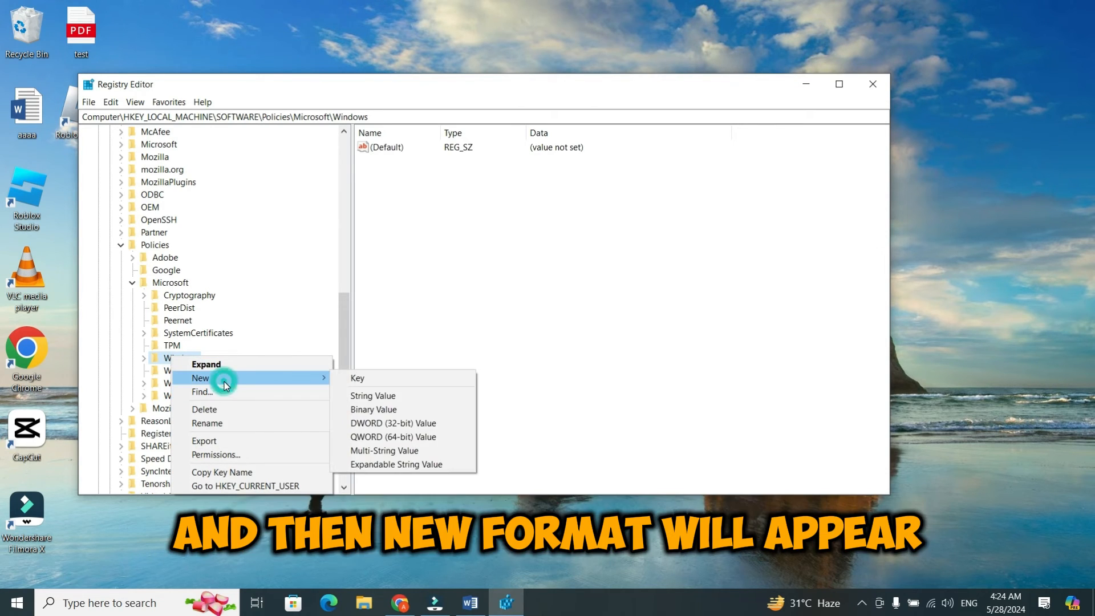
{"action": "left_click", "coordinate": [367, 383]}
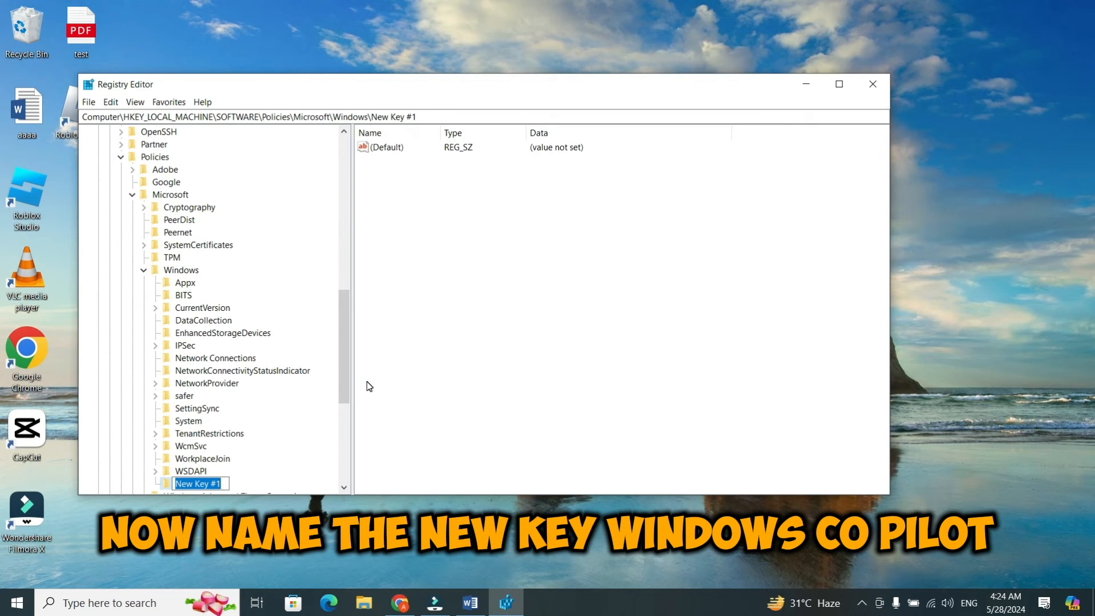
{"action": "type", "text": "Windows"}
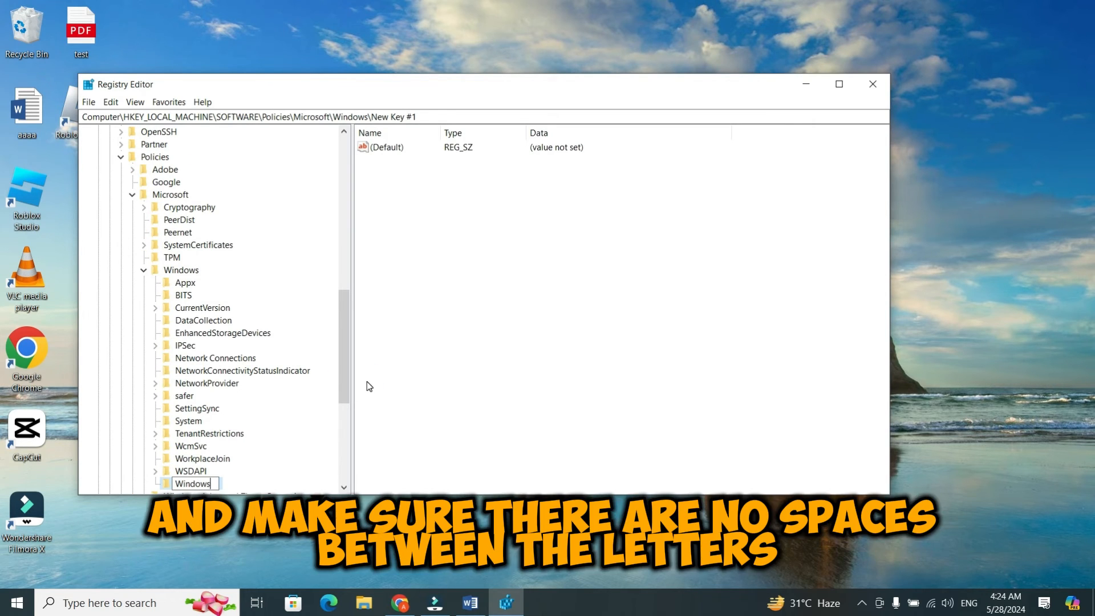
{"action": "type", "text": "Copilot"}
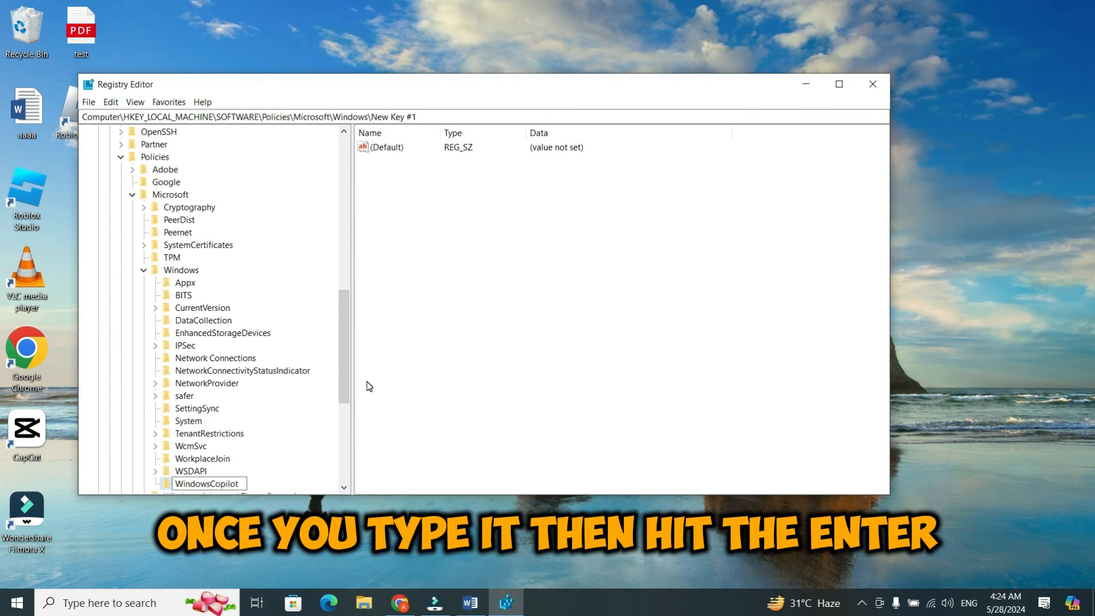
{"action": "key", "text": "Return"}
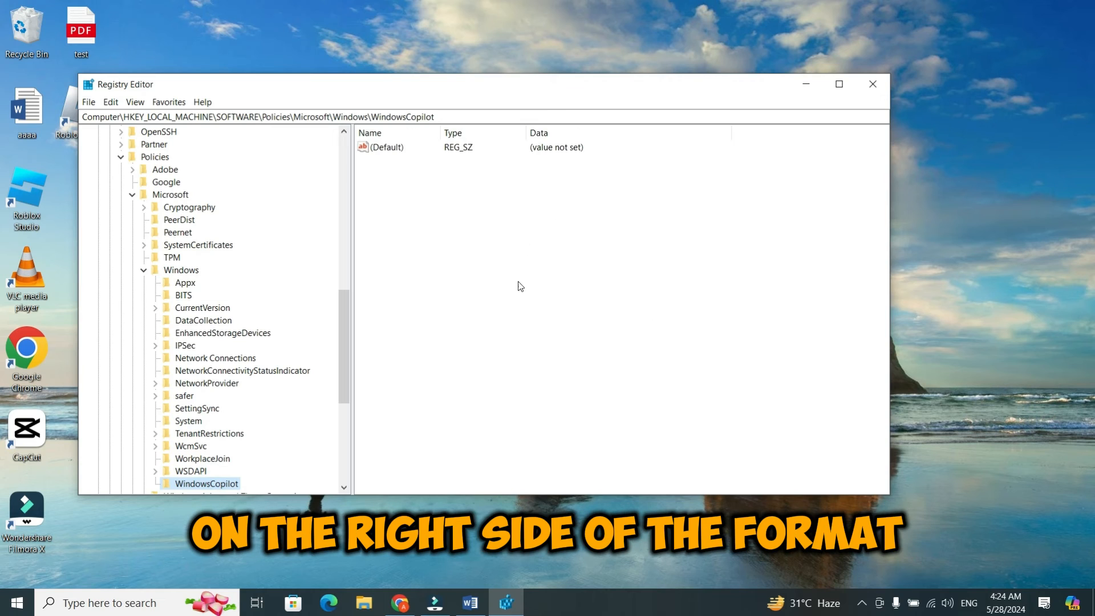
Step: Add a DWORD (32-bit) value named TurnOffWindowsCopilot to the HKEY_LOCAL_MACHINE WindowsCopilot key
{"action": "right_click", "coordinate": [618, 263]}
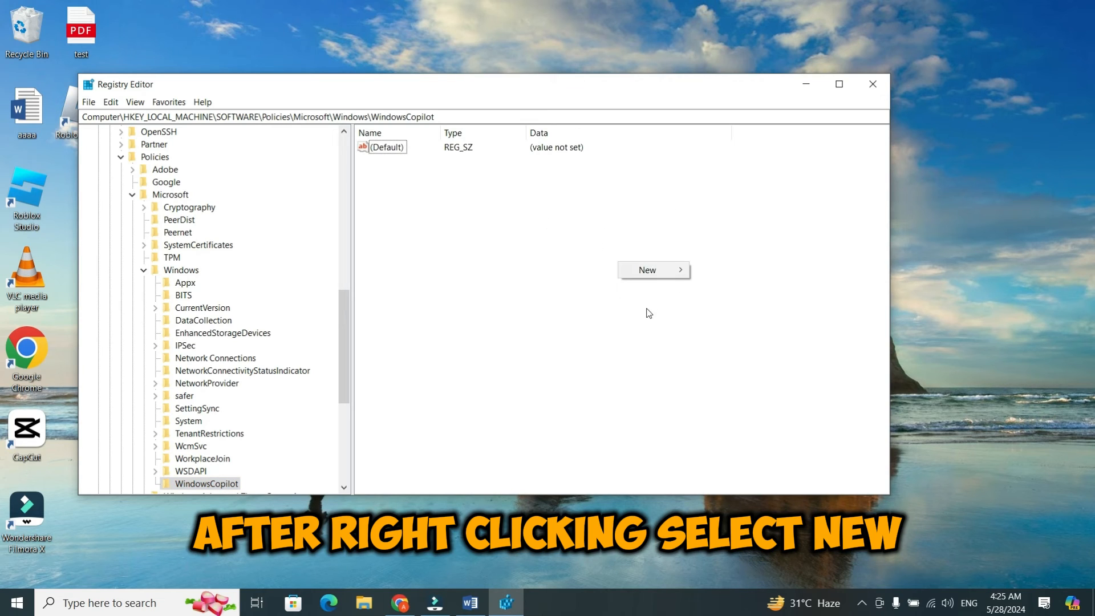
{"action": "mouse_move", "coordinate": [677, 279]}
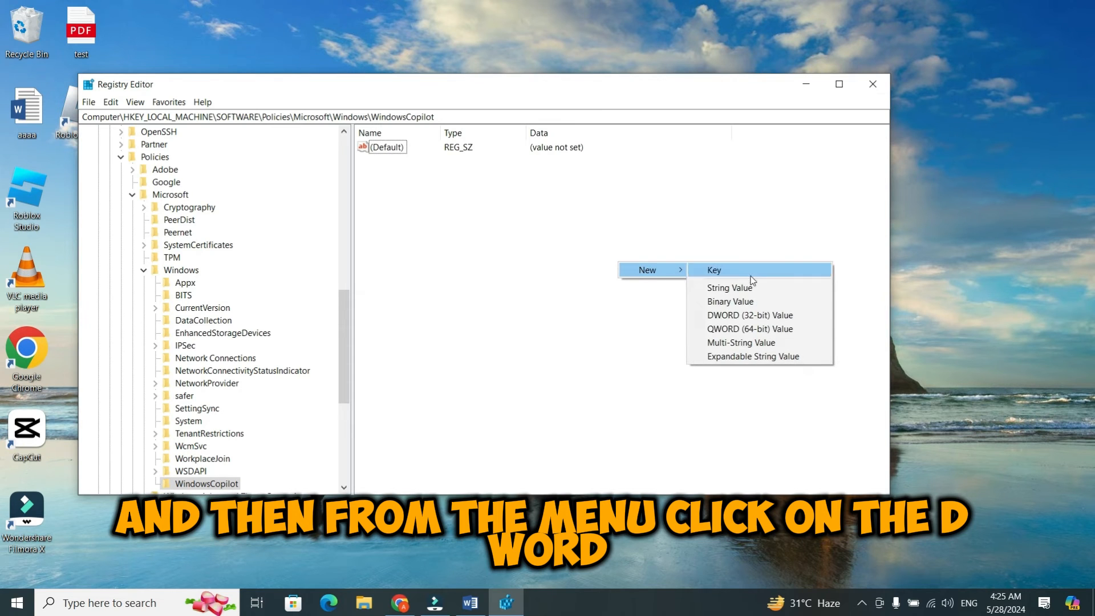
{"action": "left_click", "coordinate": [760, 317]}
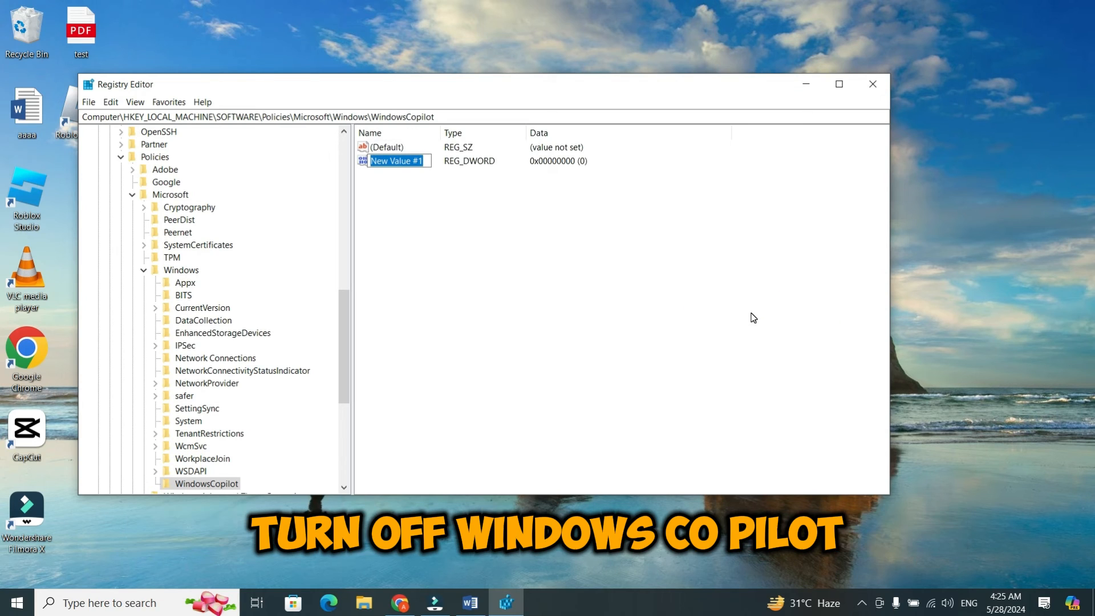
{"action": "type", "text": "Turn"}
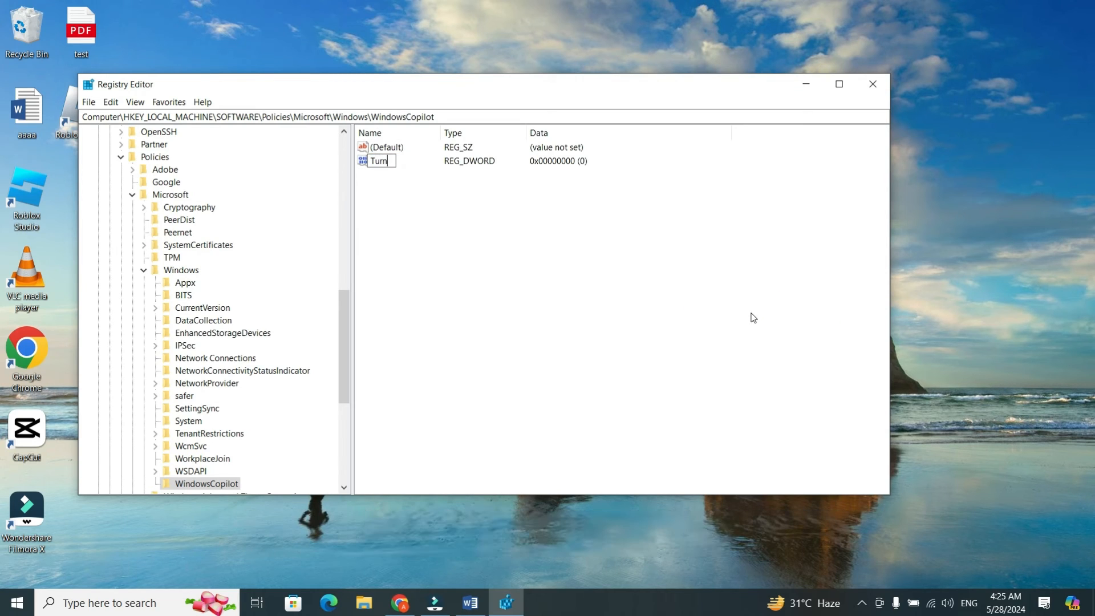
{"action": "type", "text": "Off"}
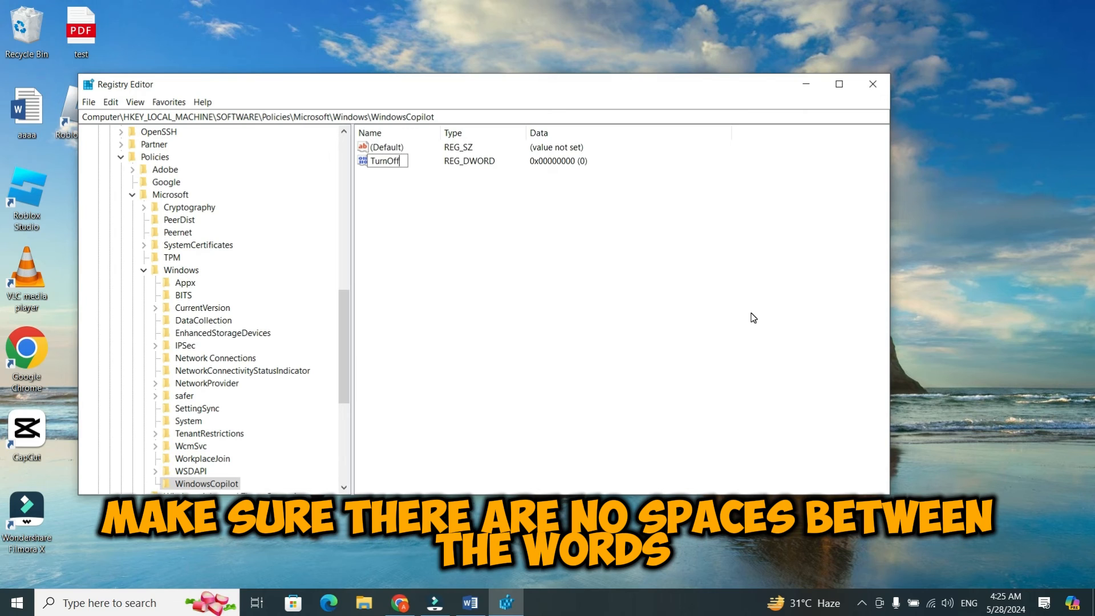
{"action": "type", "text": "Windows"}
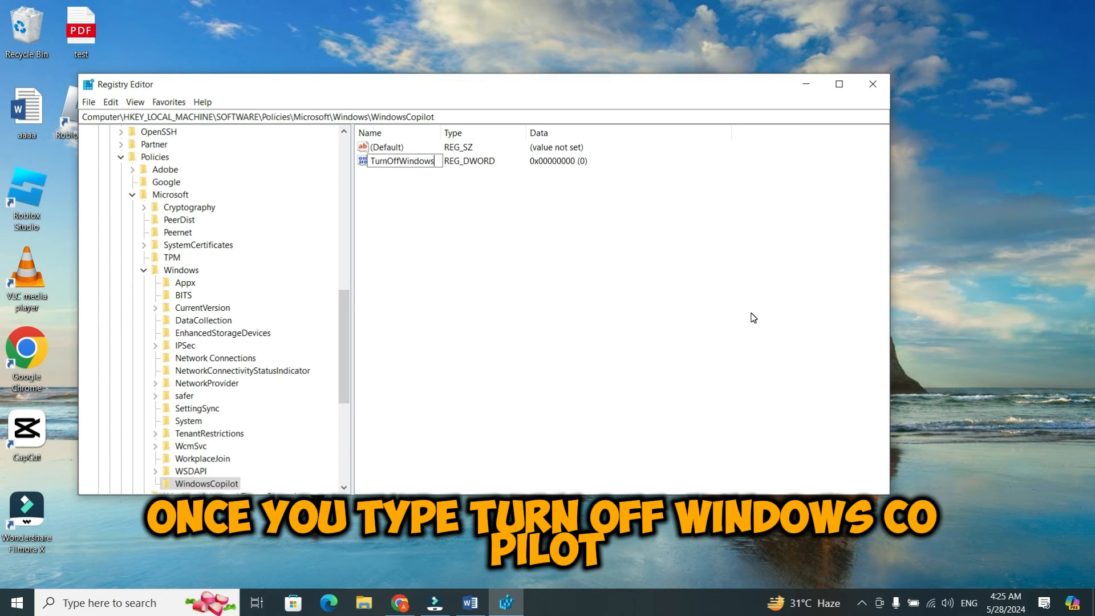
{"action": "type", "text": "Copilot"}
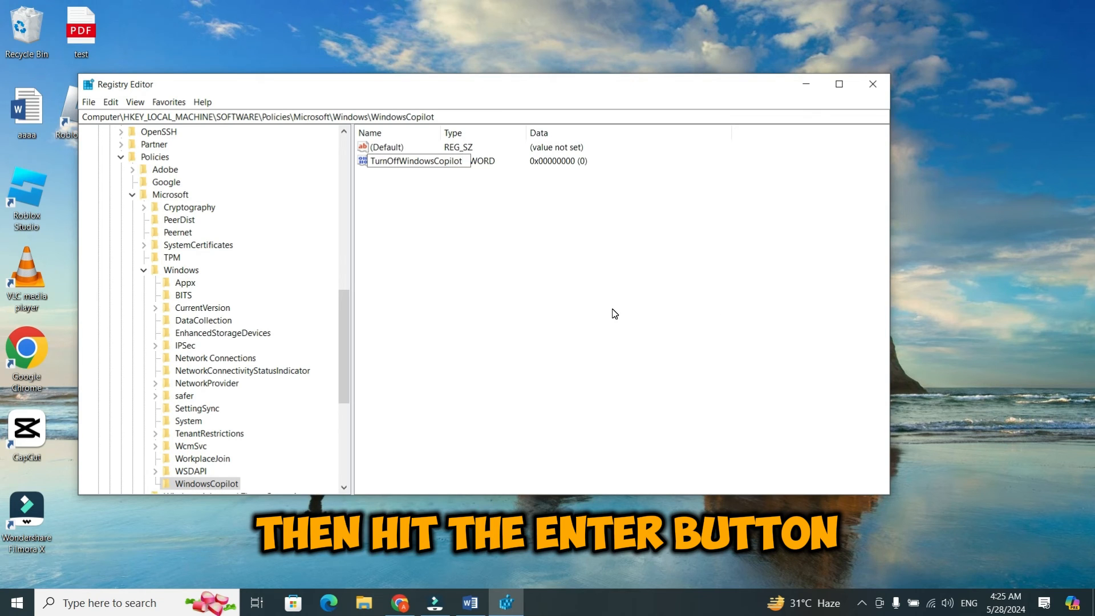
{"action": "key", "text": "Return"}
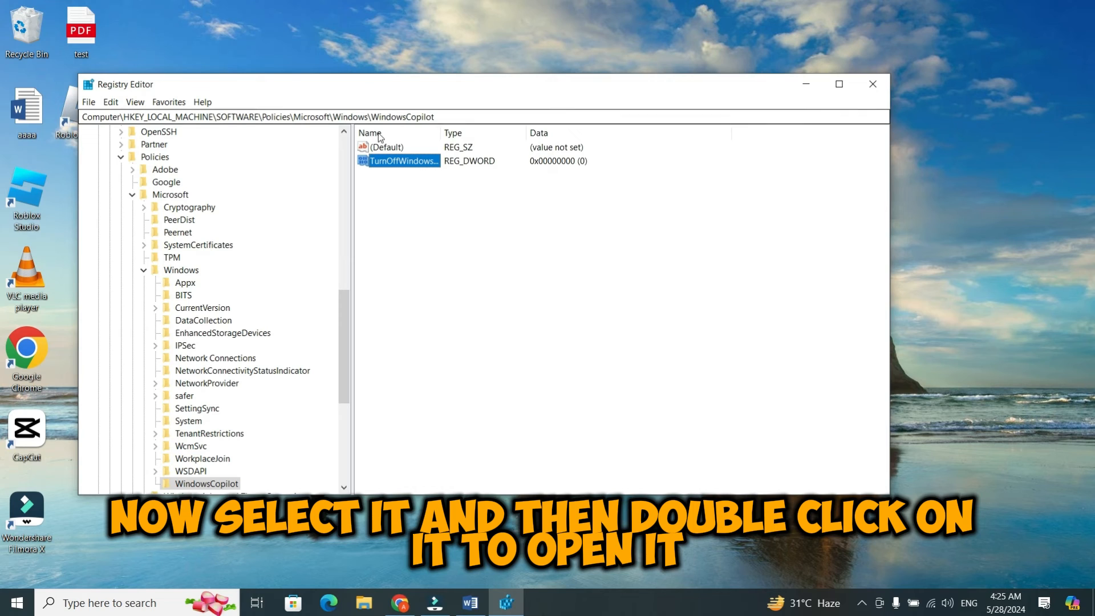
Step: Set the value data of TurnOffWindowsCopilot to 1 with the Hexadecimal base, confirm it and close the Registry Editor
{"action": "double_click", "coordinate": [407, 162]}
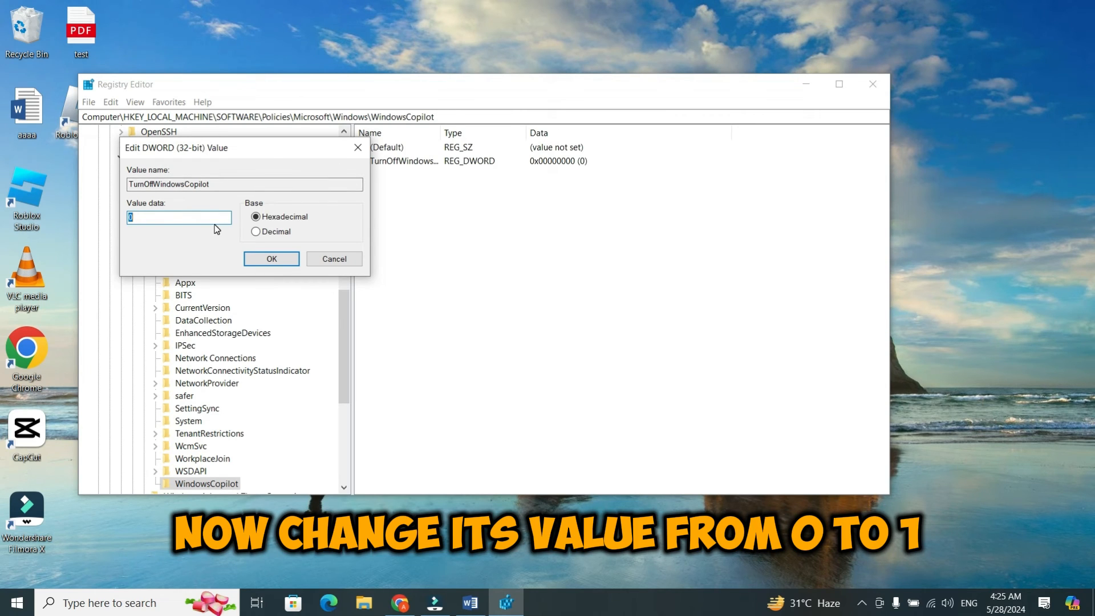
{"action": "type", "text": "1"}
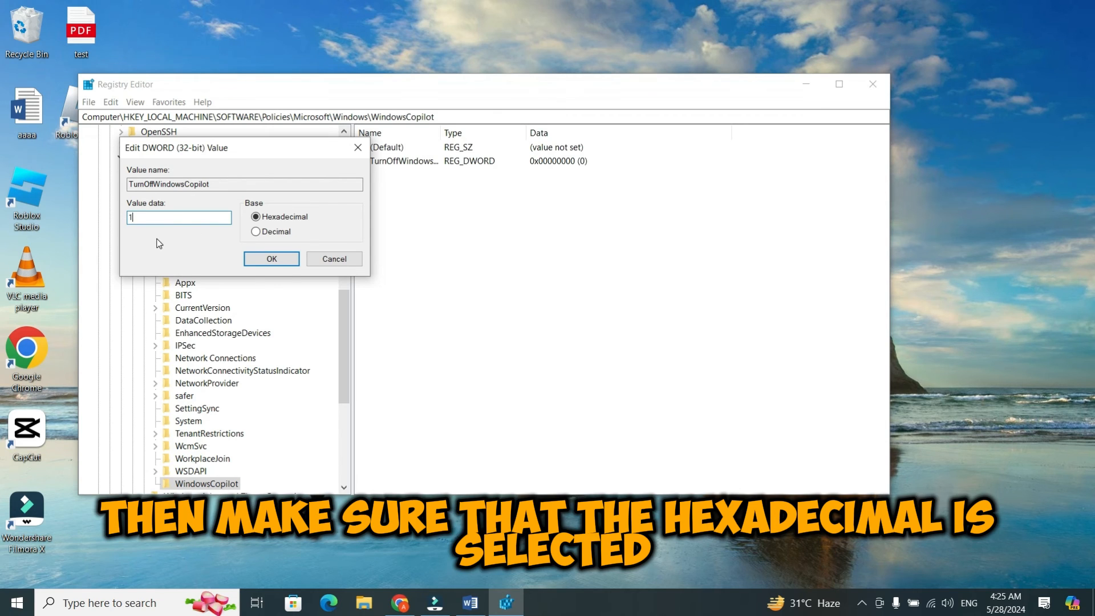
{"action": "left_click", "coordinate": [268, 219]}
{"action": "left_click", "coordinate": [267, 221]}
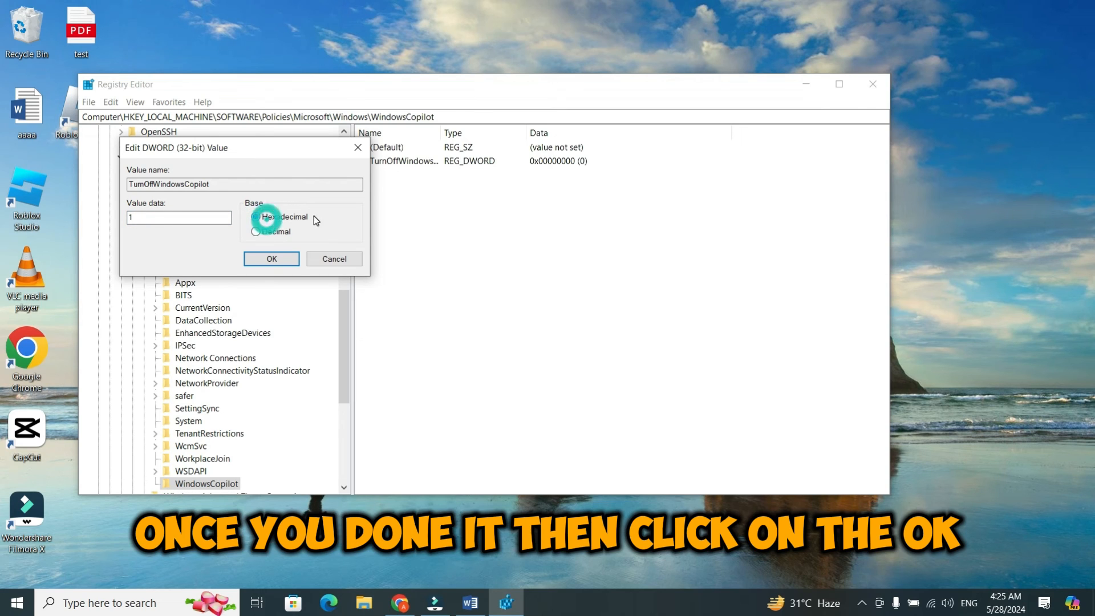
{"action": "left_click", "coordinate": [306, 213]}
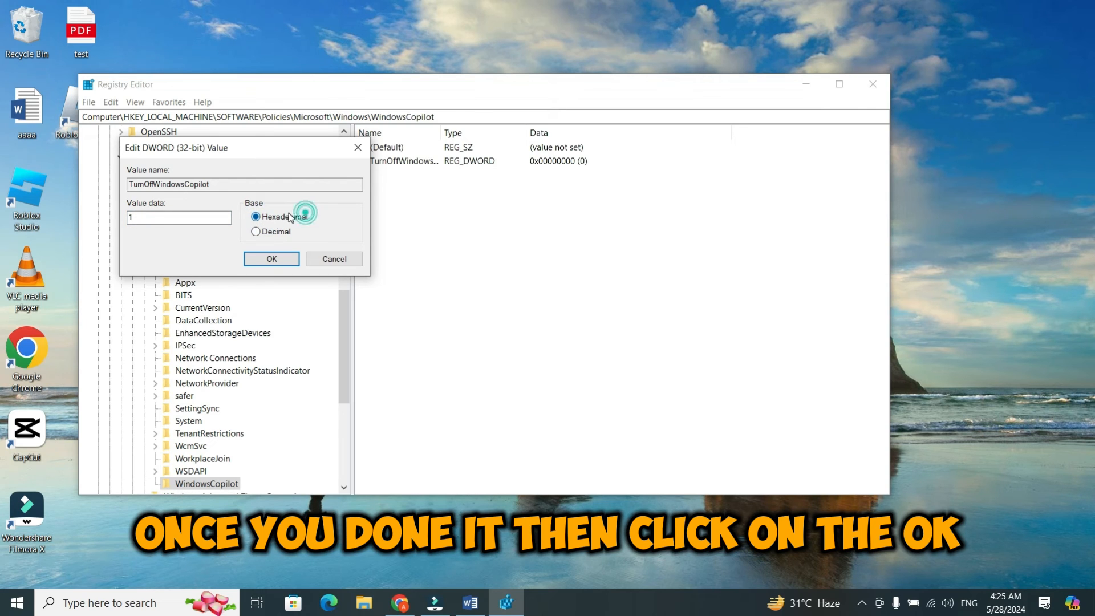
{"action": "left_click", "coordinate": [273, 260]}
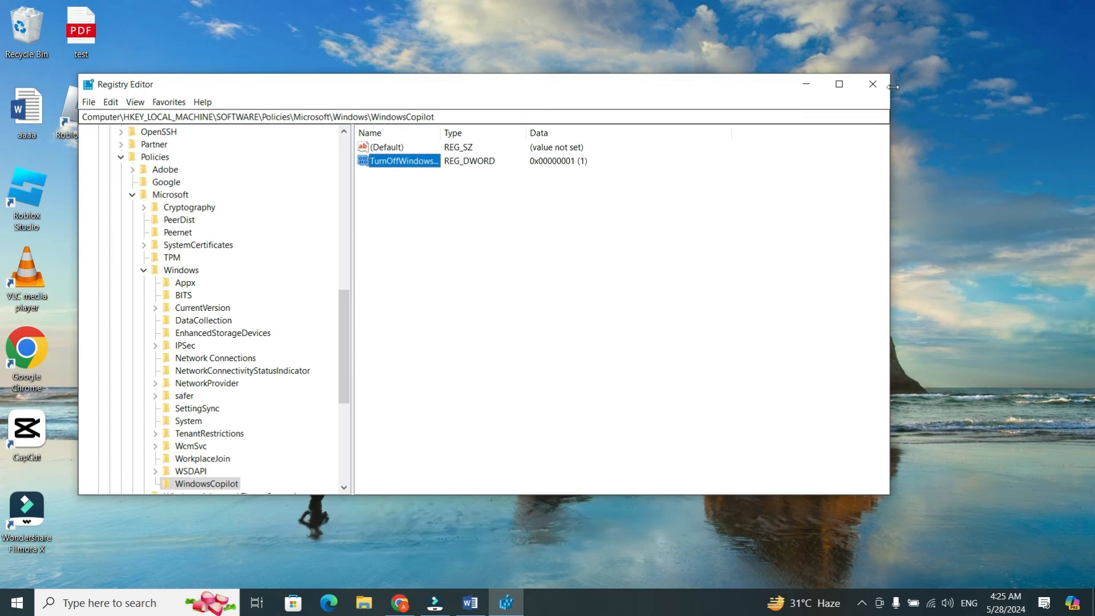
{"action": "left_click", "coordinate": [872, 84]}
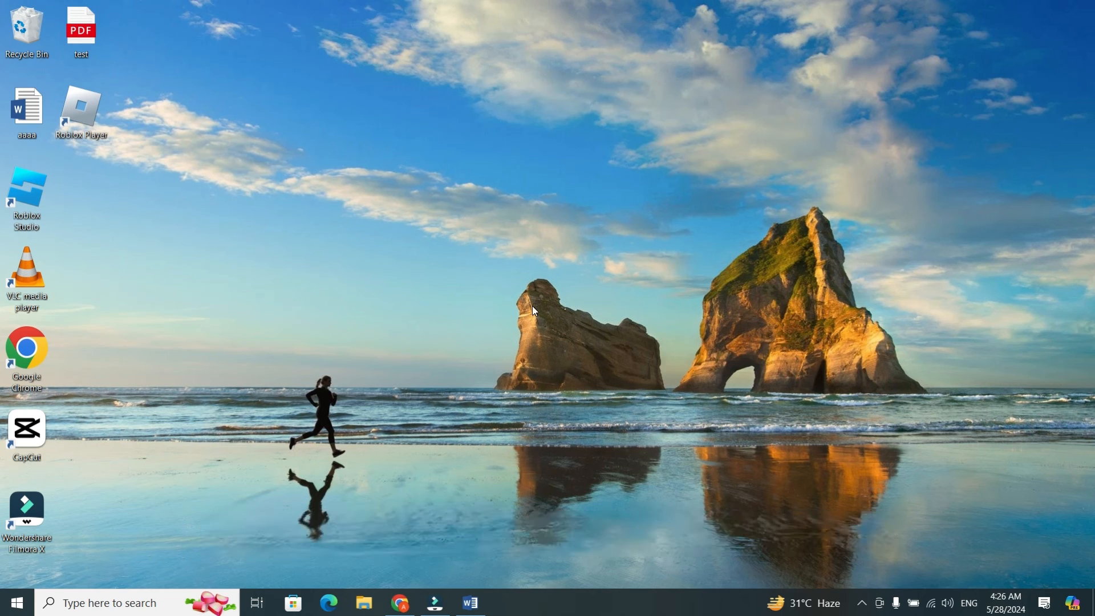
Step: Open the taskbar settings from the desktop to review them, and close the Settings window
{"action": "right_click", "coordinate": [634, 602]}
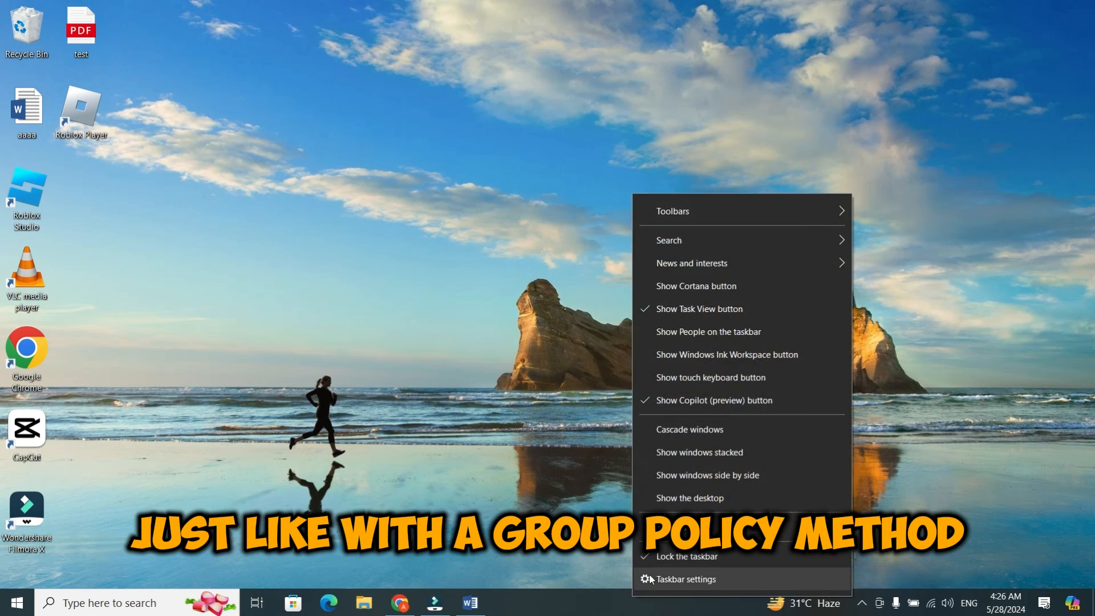
{"action": "left_click", "coordinate": [660, 577]}
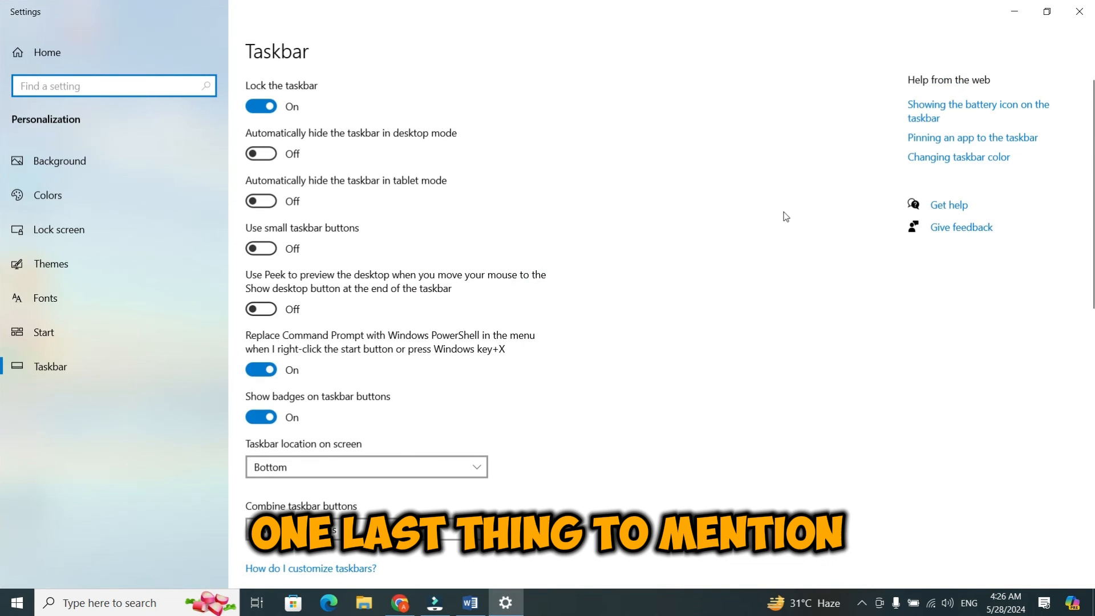
{"action": "left_click", "coordinate": [1081, 9]}
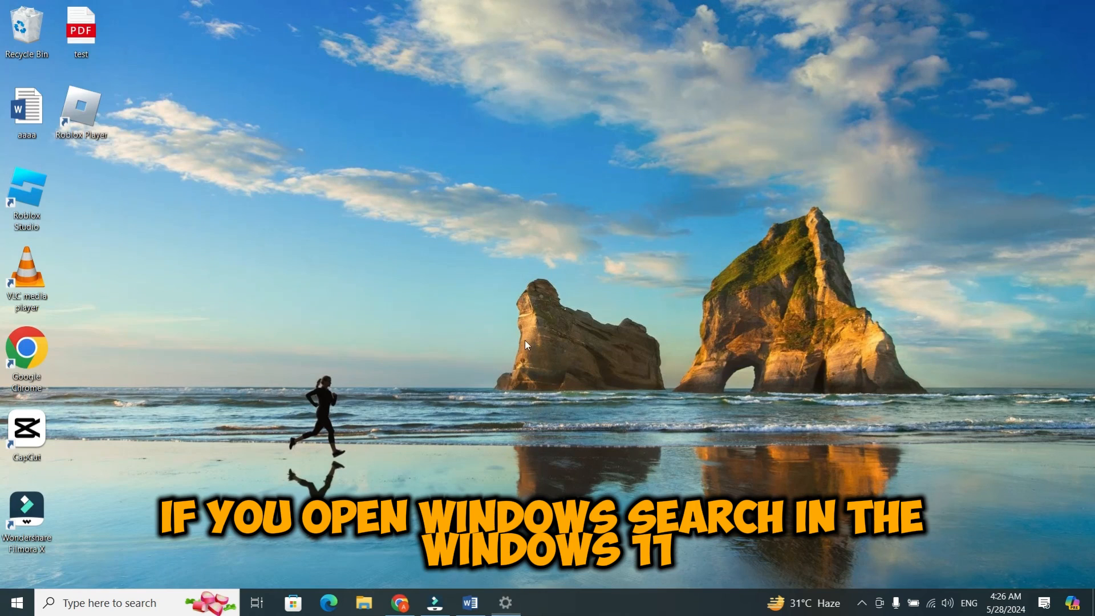
Step: Open Windows Search and check its start page for a Copilot icon
{"action": "left_click", "coordinate": [104, 604]}
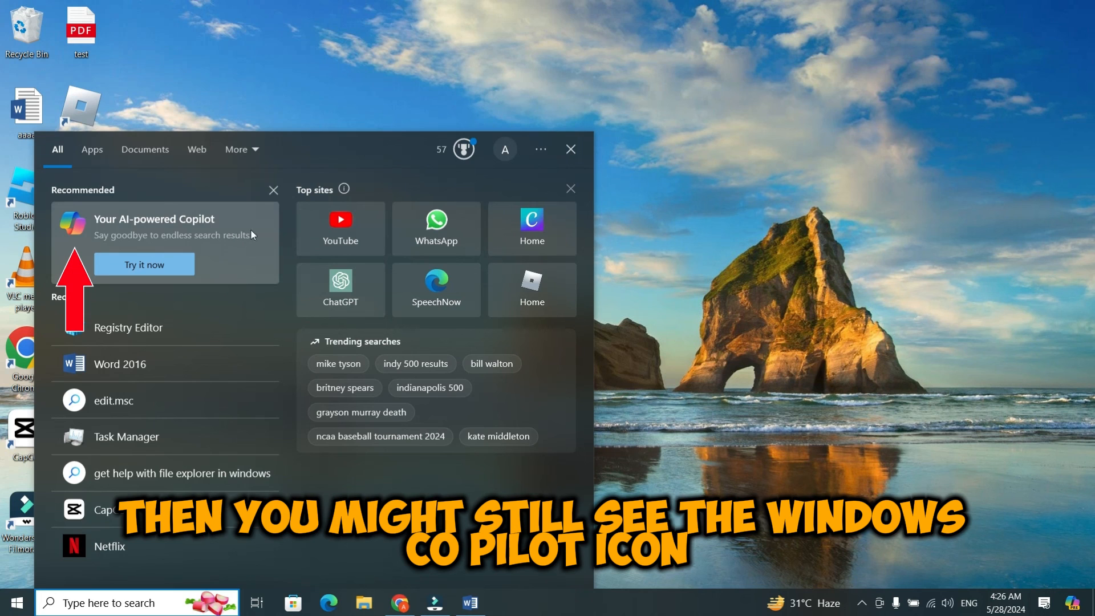
Step: Open the recommended AI-powered Copilot to inspect its Bing page, postpone the Bing app offer and minimize the browser
{"action": "left_click", "coordinate": [96, 232]}
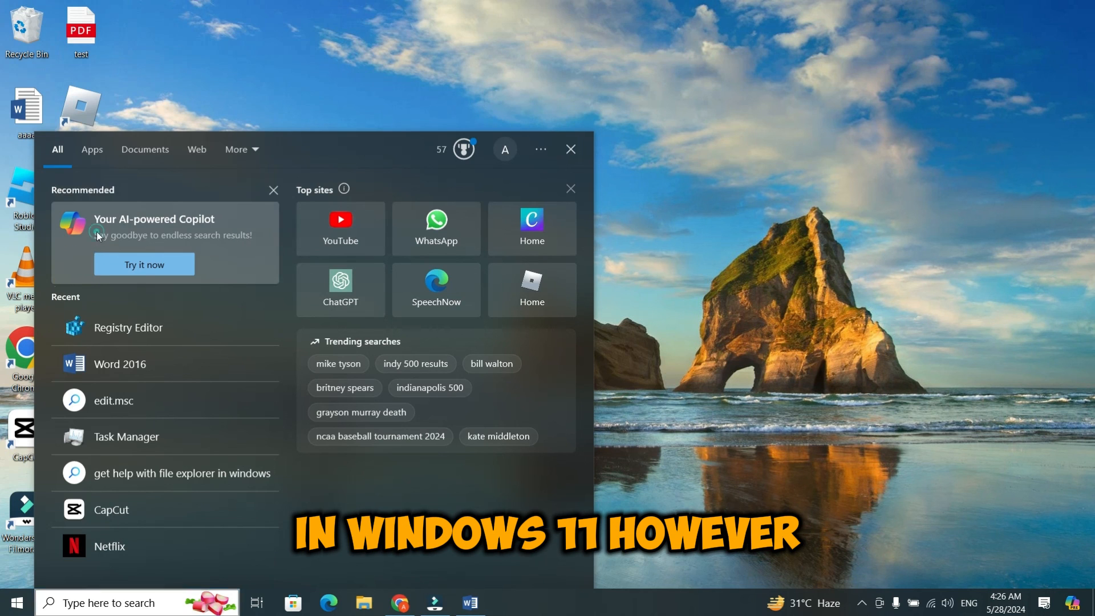
{"action": "left_click", "coordinate": [133, 259]}
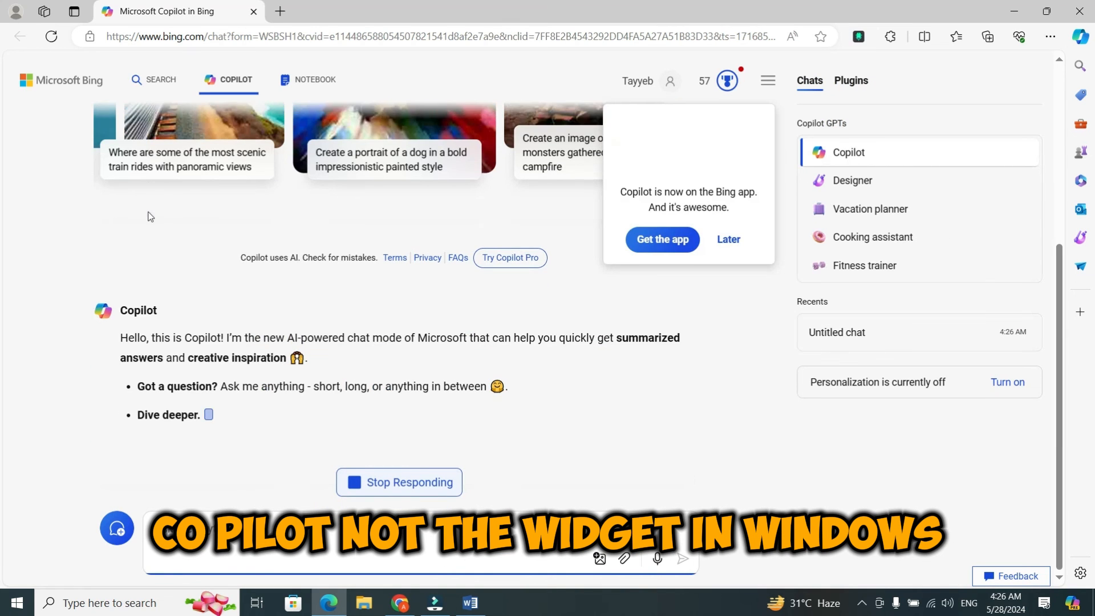
{"action": "scroll", "coordinate": [345, 201], "scroll_direction": "up", "scroll_amount": 5}
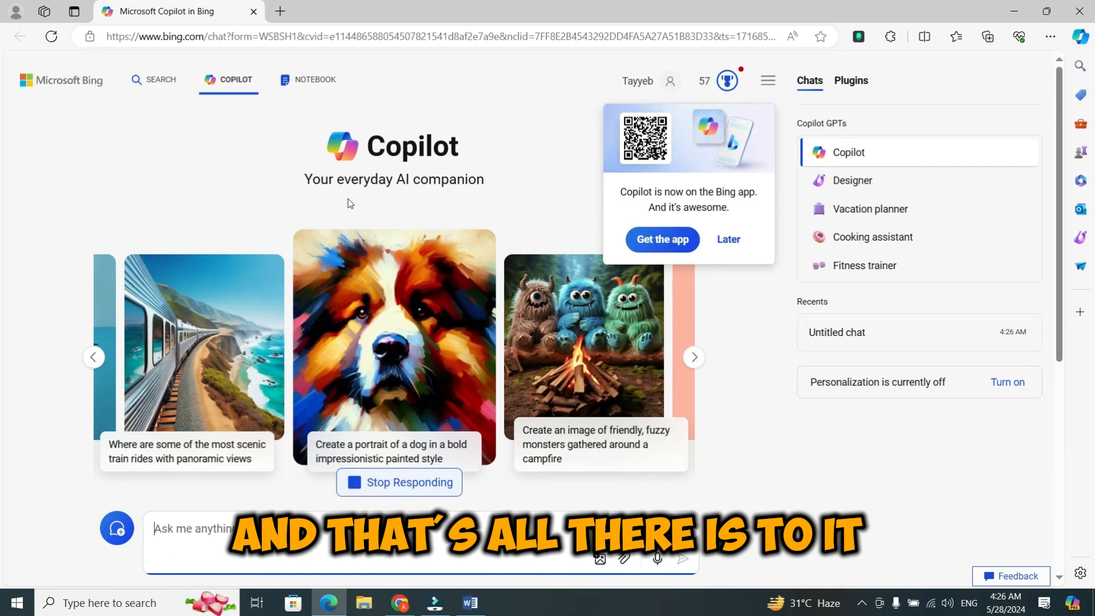
{"action": "left_click", "coordinate": [729, 240]}
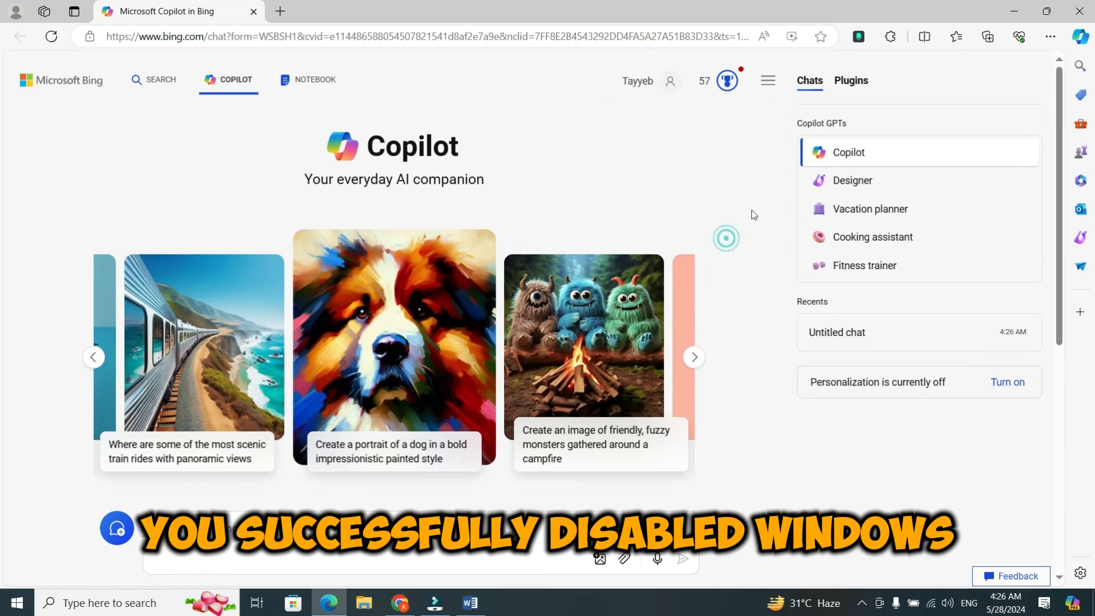
{"action": "left_click", "coordinate": [1020, 12]}
Step: Recheck the Windows Search start page for the Copilot recommendation and close it
{"action": "left_click", "coordinate": [137, 593]}
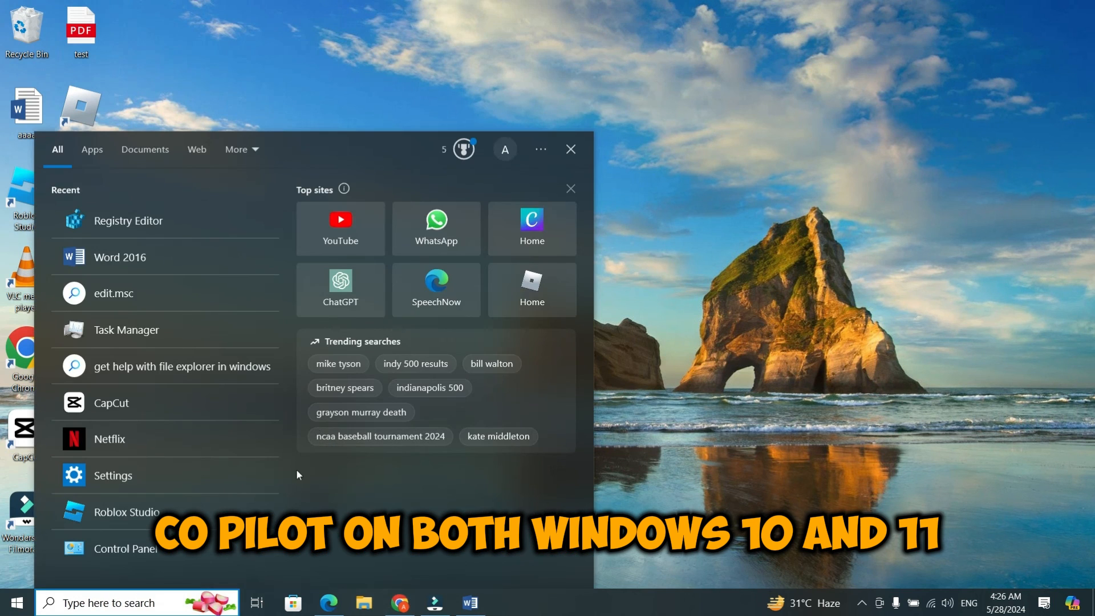
{"action": "left_click", "coordinate": [573, 150]}
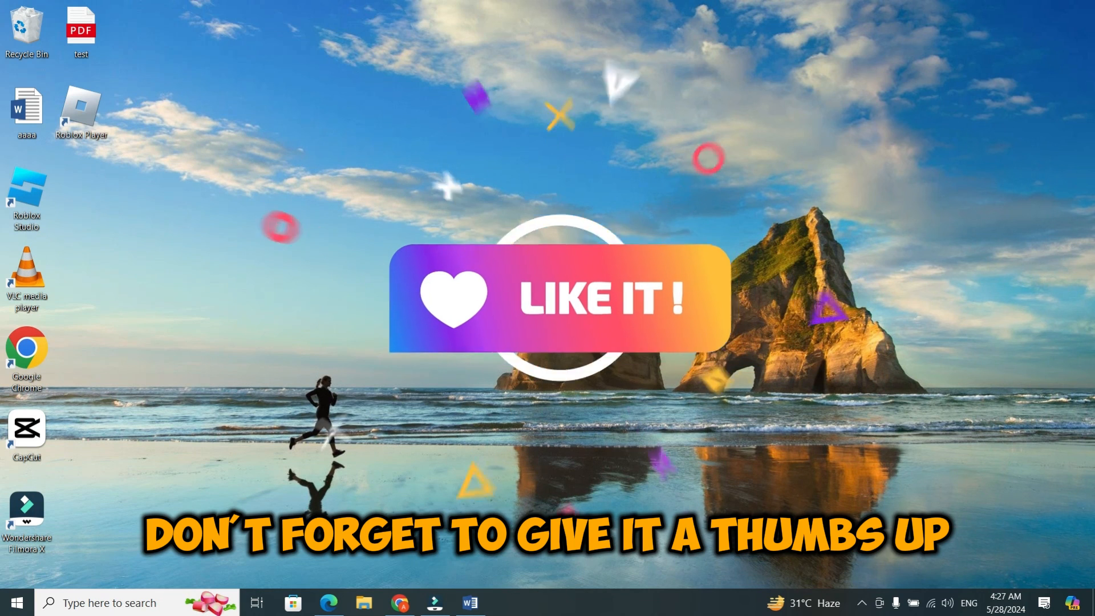